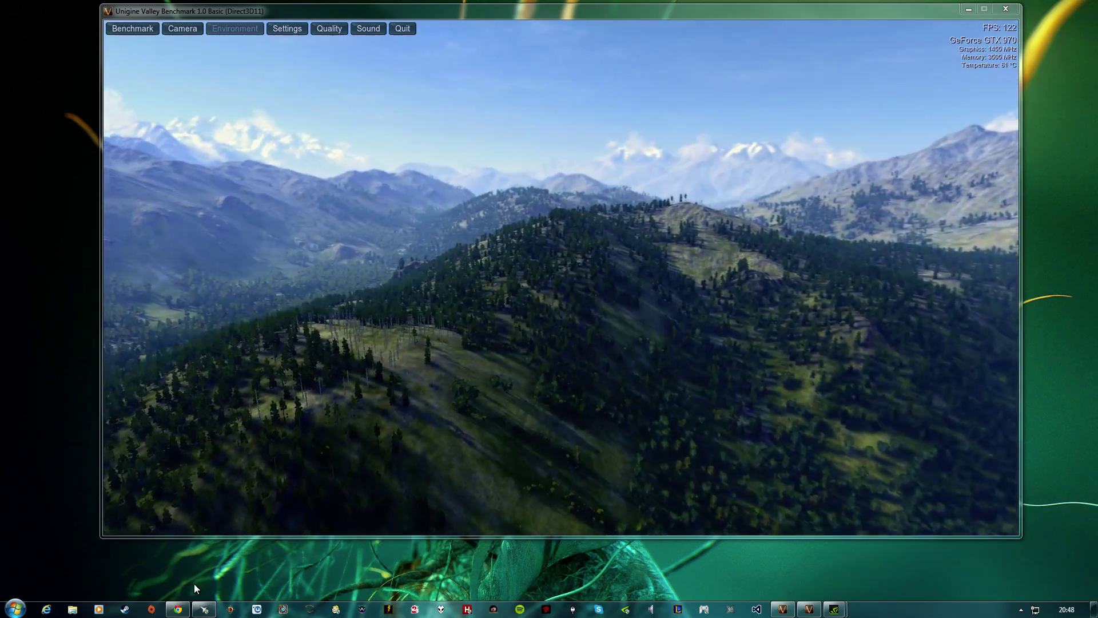
- Open the event.msi.com MSI Afterburner download page in a new tab, then return to the search results
{"action": "left_click", "coordinate": [178, 609]}
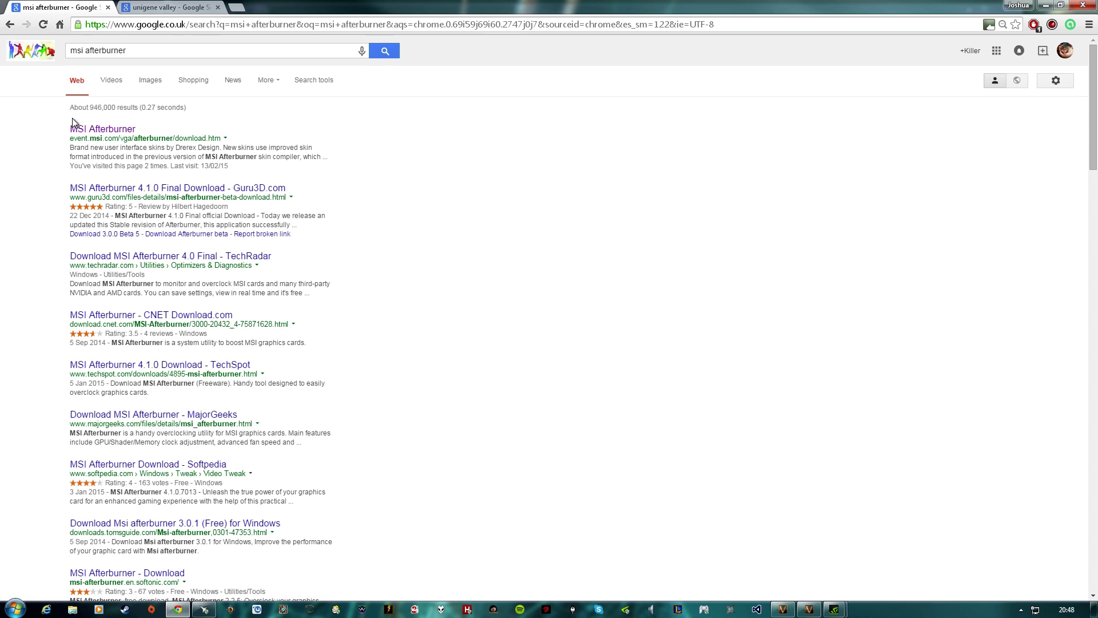
{"action": "left_click", "coordinate": [112, 130]}
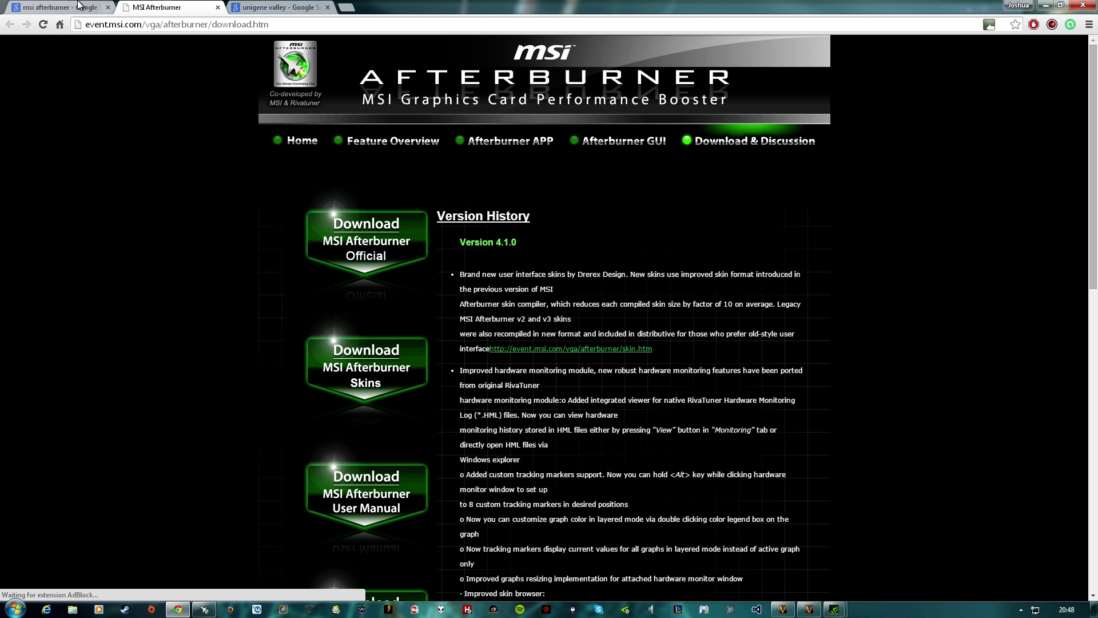
{"action": "left_click", "coordinate": [57, 7]}
{"action": "left_click", "coordinate": [180, 7]}
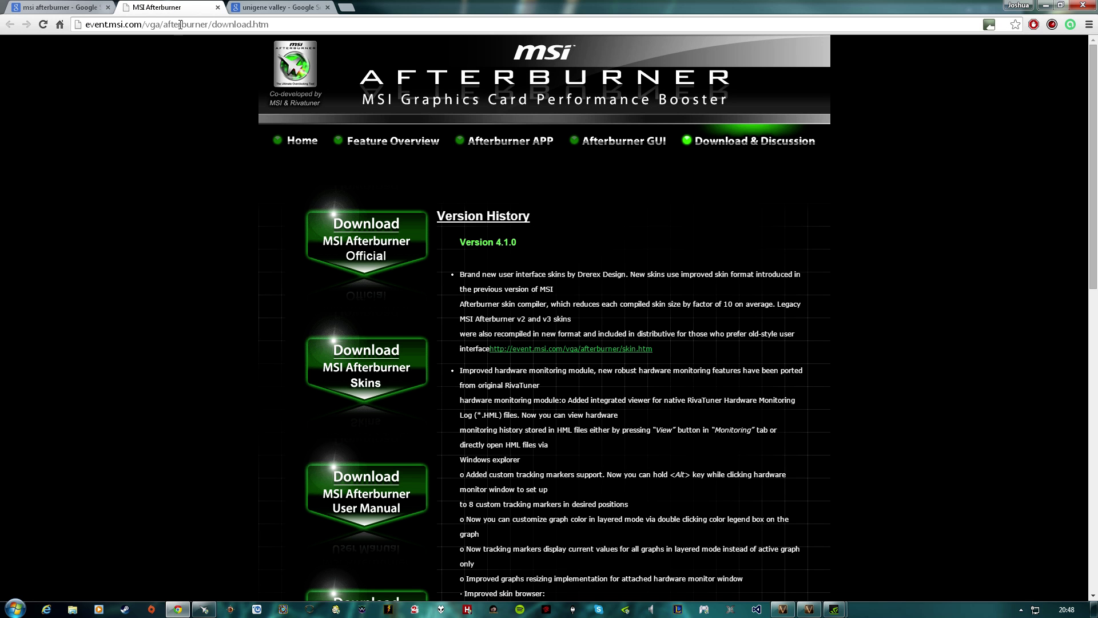
{"action": "scroll", "coordinate": [343, 200], "scroll_direction": "down", "scroll_amount": 3}
{"action": "scroll", "coordinate": [290, 246], "scroll_direction": "up", "scroll_amount": 3}
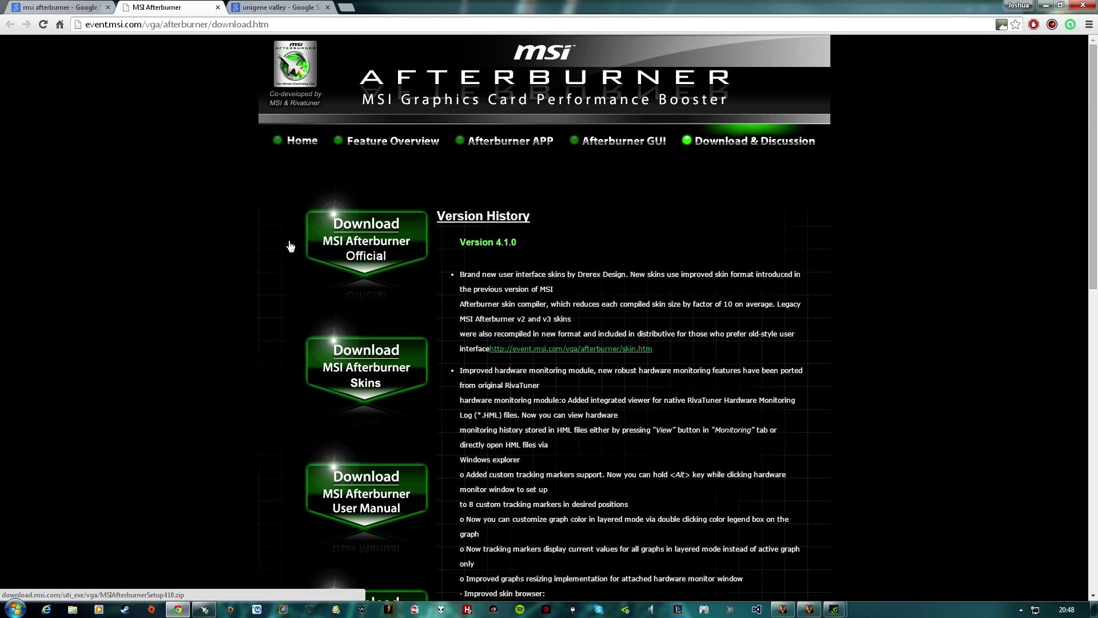
{"action": "left_click", "coordinate": [61, 7]}
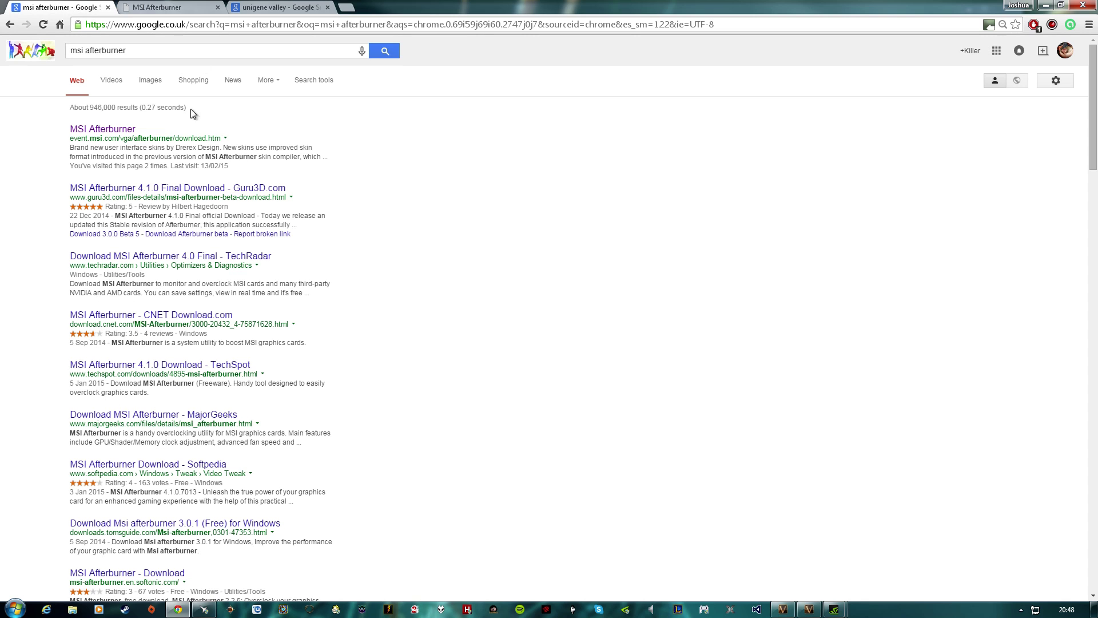
- Switch to the Unigine Valley tab and scroll through the Valley Benchmark page
{"action": "left_click", "coordinate": [281, 6]}
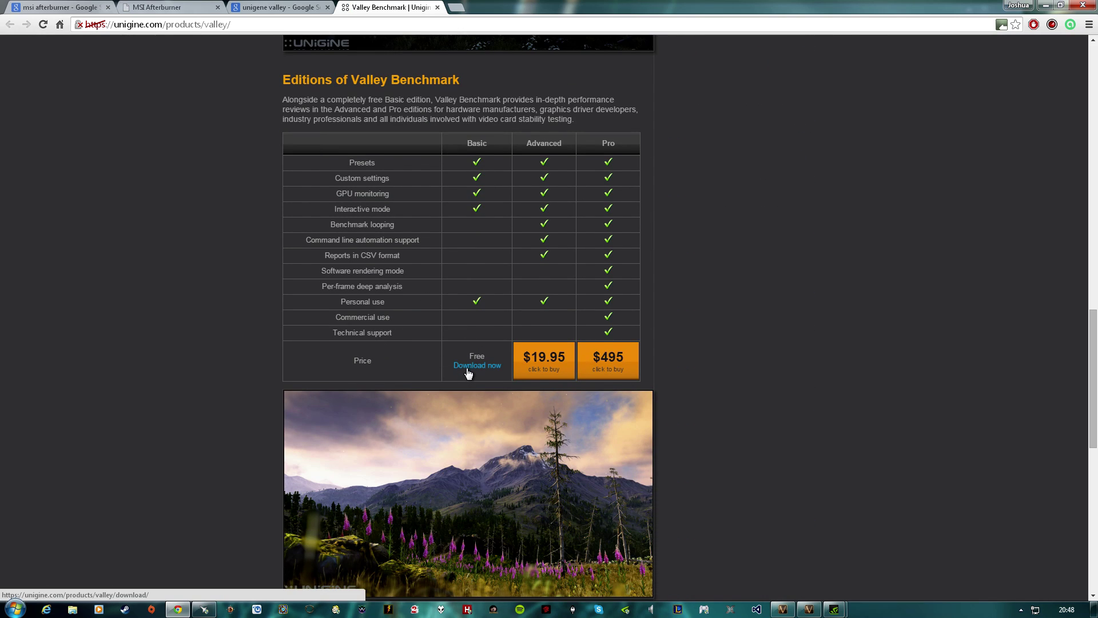
{"action": "scroll", "coordinate": [489, 412], "scroll_direction": "up", "scroll_amount": 15}
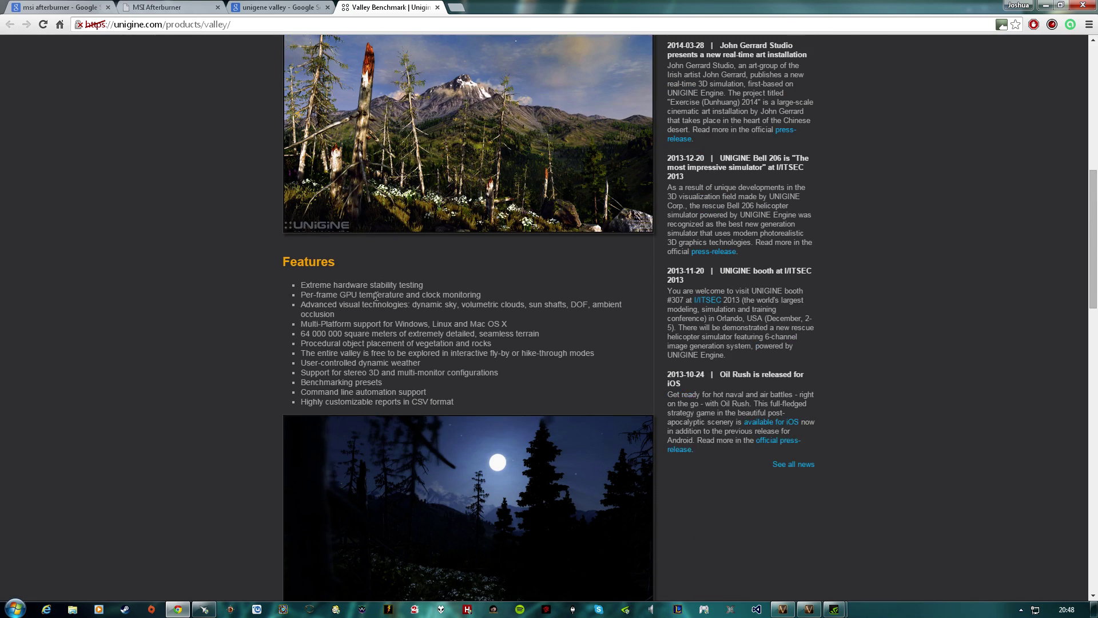
{"action": "scroll", "coordinate": [433, 380], "scroll_direction": "up", "scroll_amount": 3}
{"action": "scroll", "coordinate": [439, 388], "scroll_direction": "down", "scroll_amount": 6}
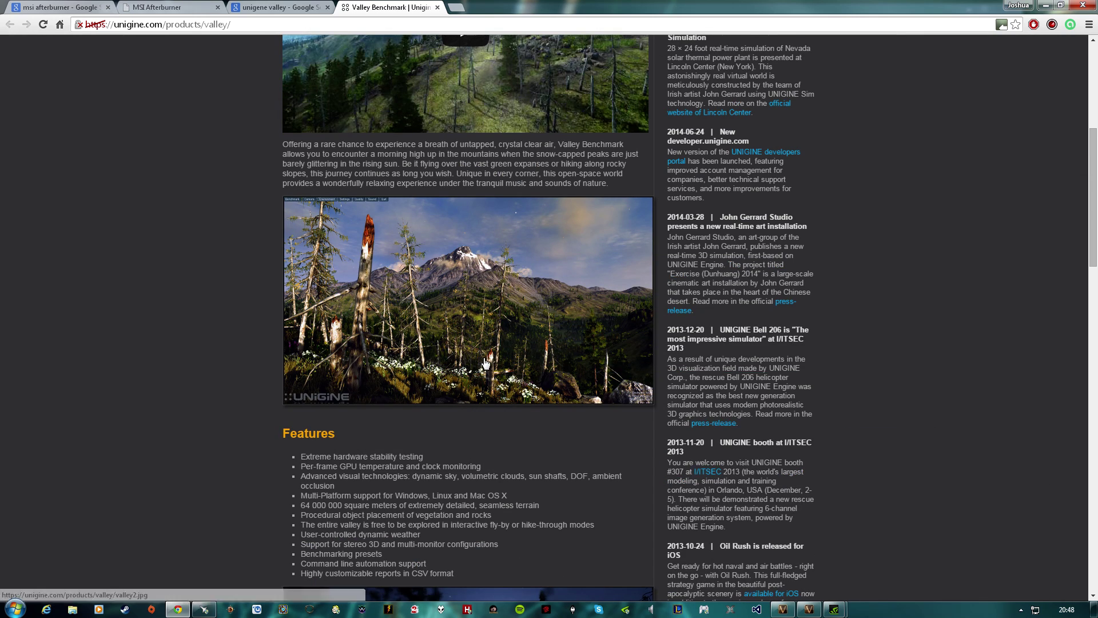
{"action": "scroll", "coordinate": [504, 246], "scroll_direction": "up", "scroll_amount": 6}
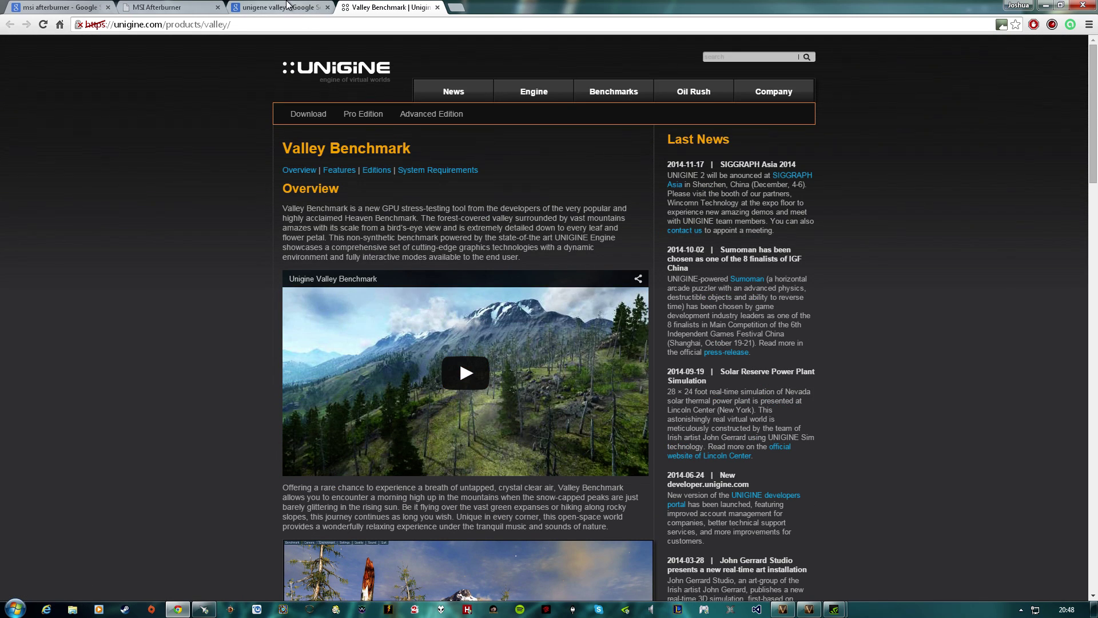
{"action": "left_click", "coordinate": [288, 5]}
- Return to the Valley Benchmark page, minimize Chrome, and bring MSI Afterburner over the running benchmark
{"action": "left_click", "coordinate": [369, 12]}
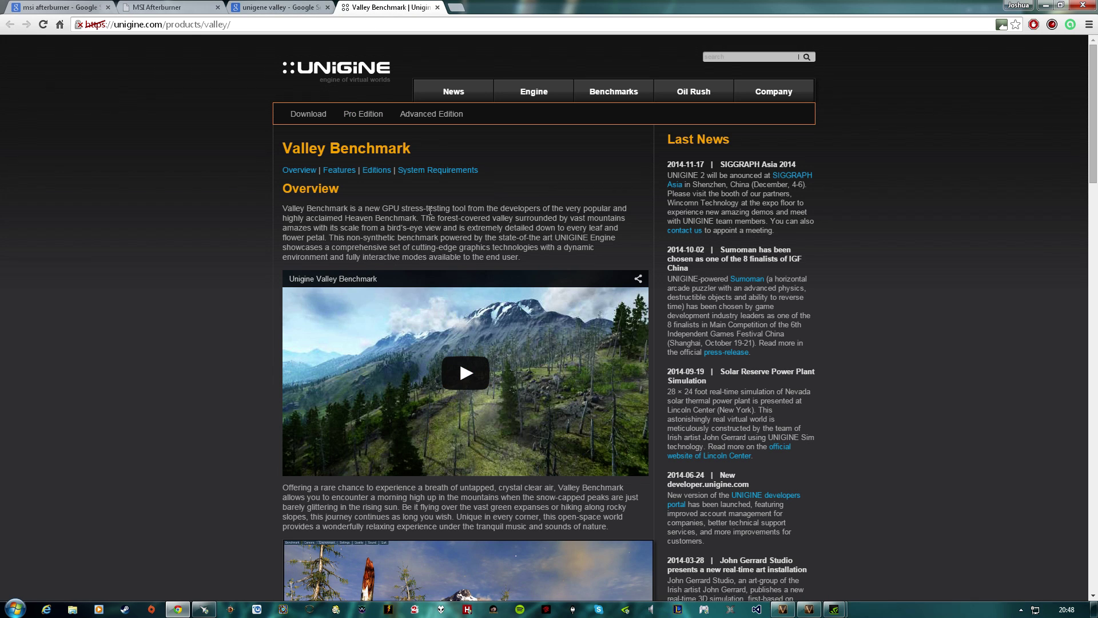
{"action": "left_click", "coordinate": [1047, 6]}
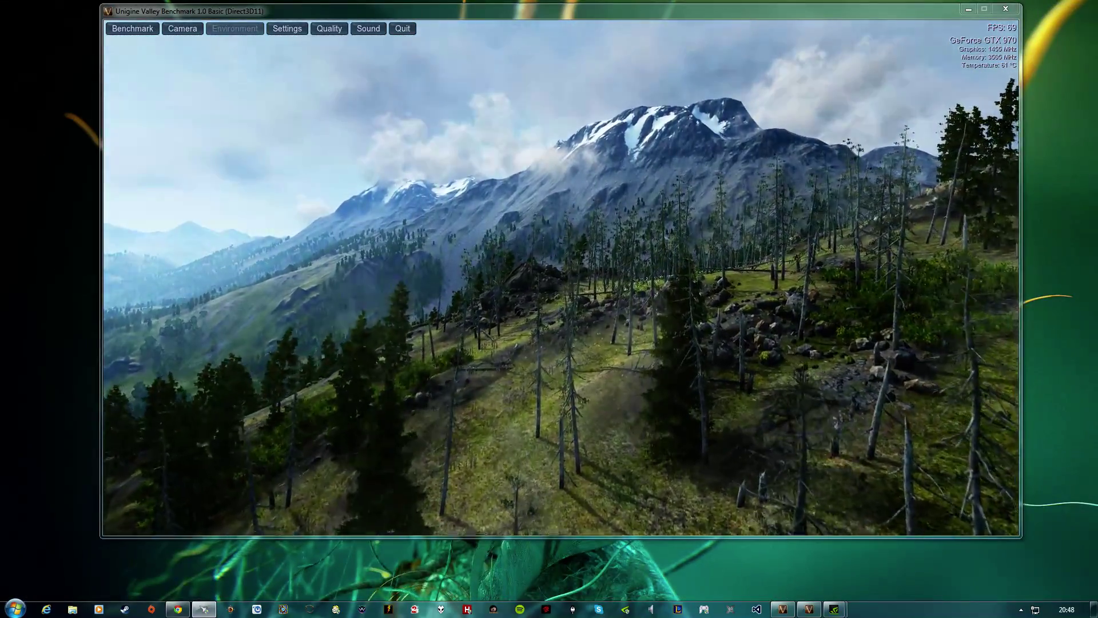
{"action": "left_click", "coordinate": [203, 609]}
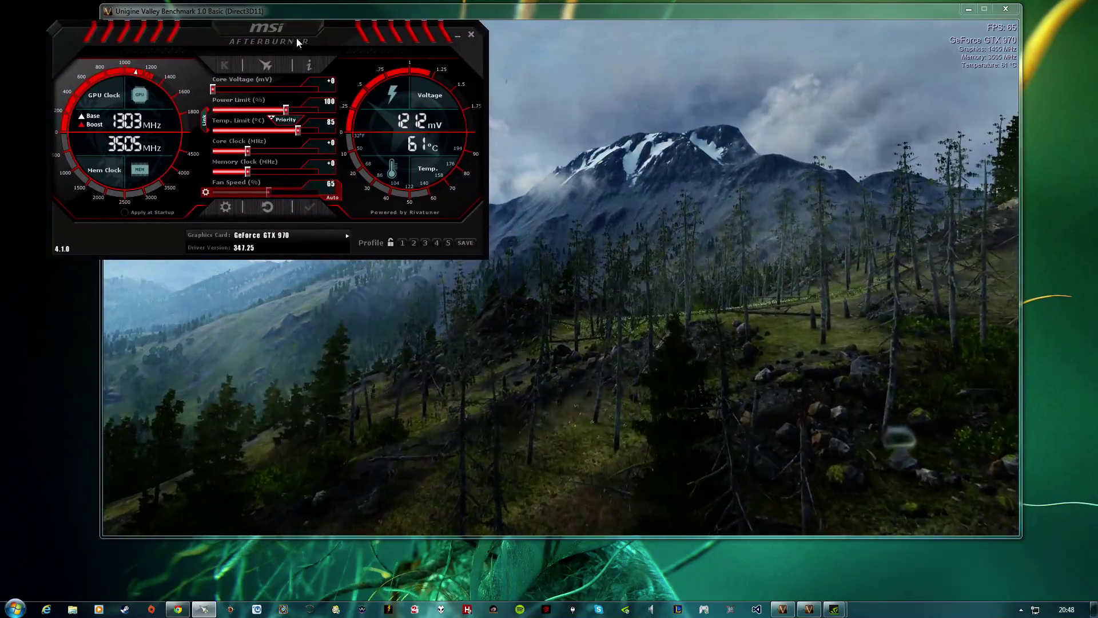
- Move the Afterburner window up and to the left, keeping it in front of the benchmark
{"action": "left_click_drag", "start_coordinate": [297, 42], "coordinate": [258, 29]}
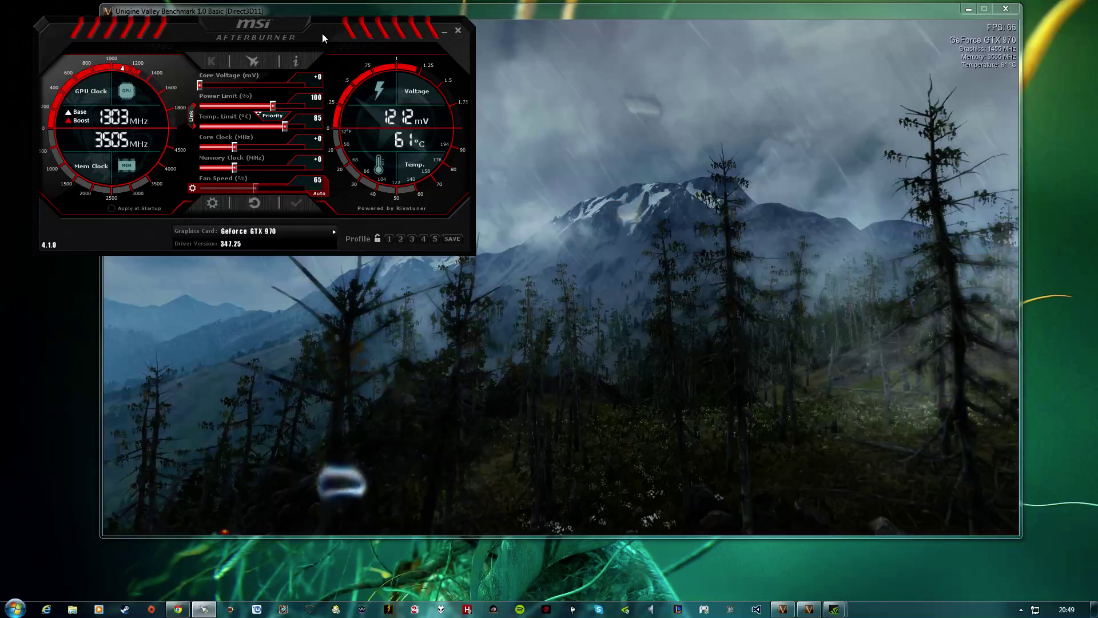
{"action": "left_click_drag", "start_coordinate": [321, 33], "coordinate": [308, 31]}
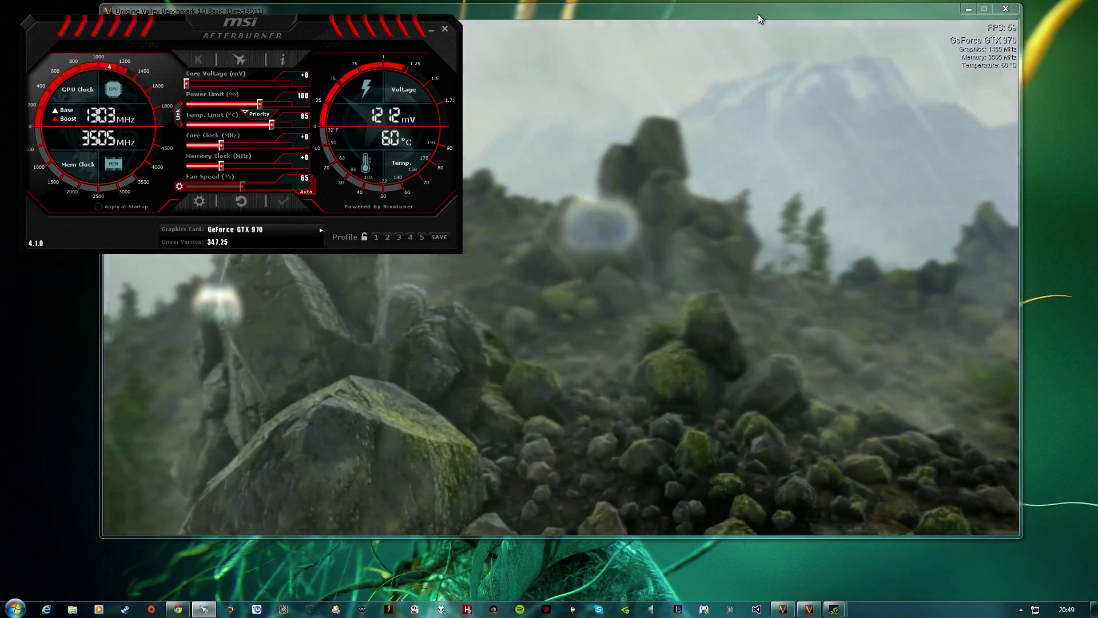
{"action": "left_click", "coordinate": [757, 14]}
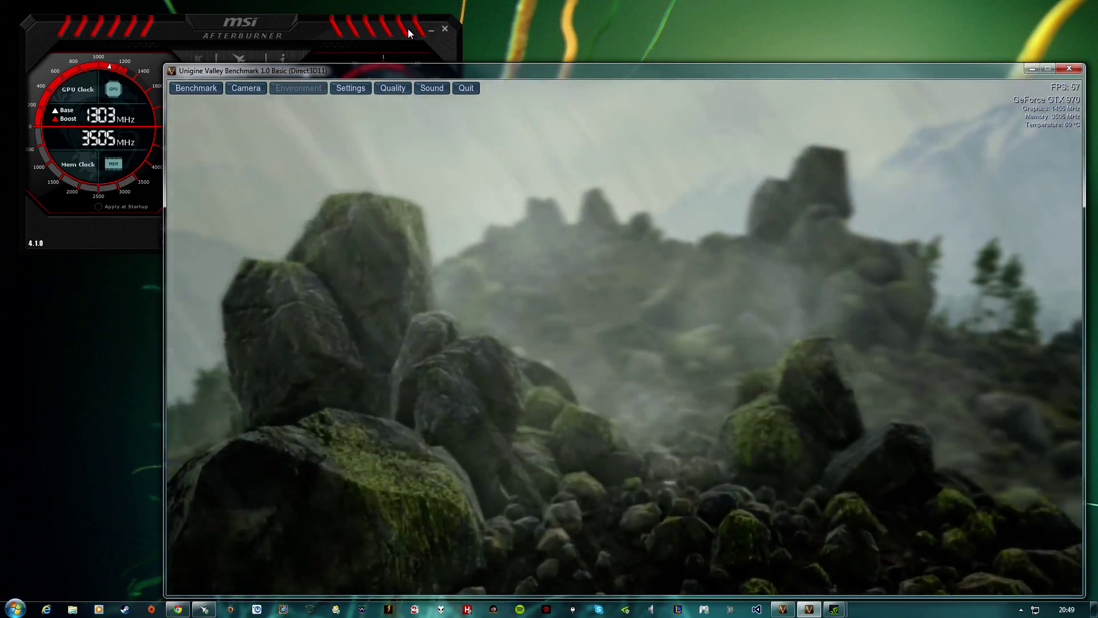
{"action": "left_click", "coordinate": [383, 57]}
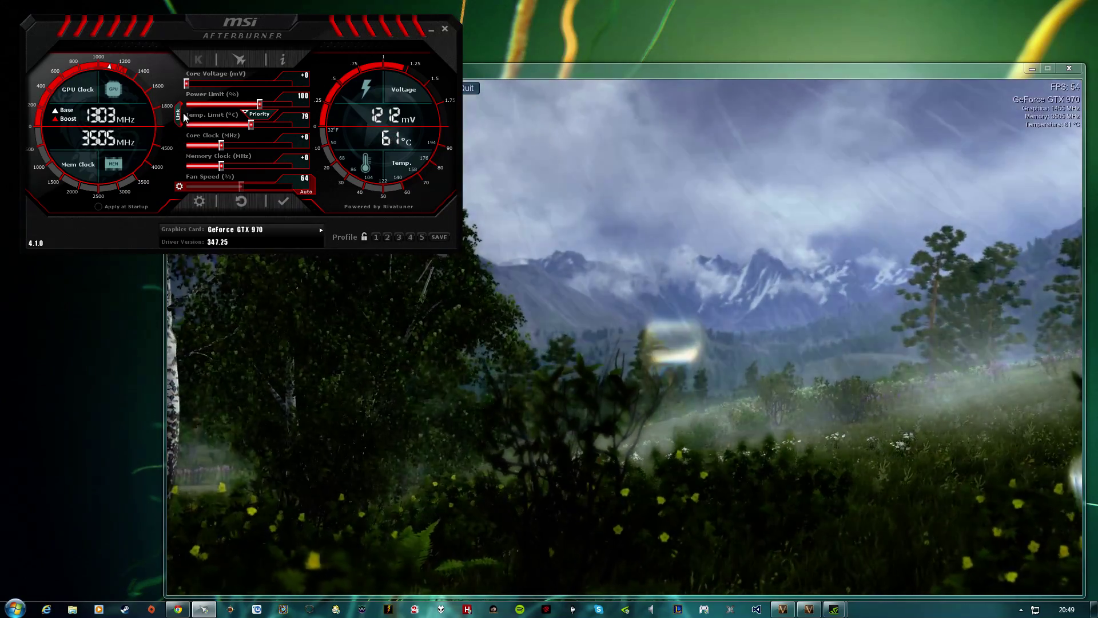
- Raise the power limit to 125% and the temperature limit to 85, then apply
{"action": "left_click", "coordinate": [264, 105]}
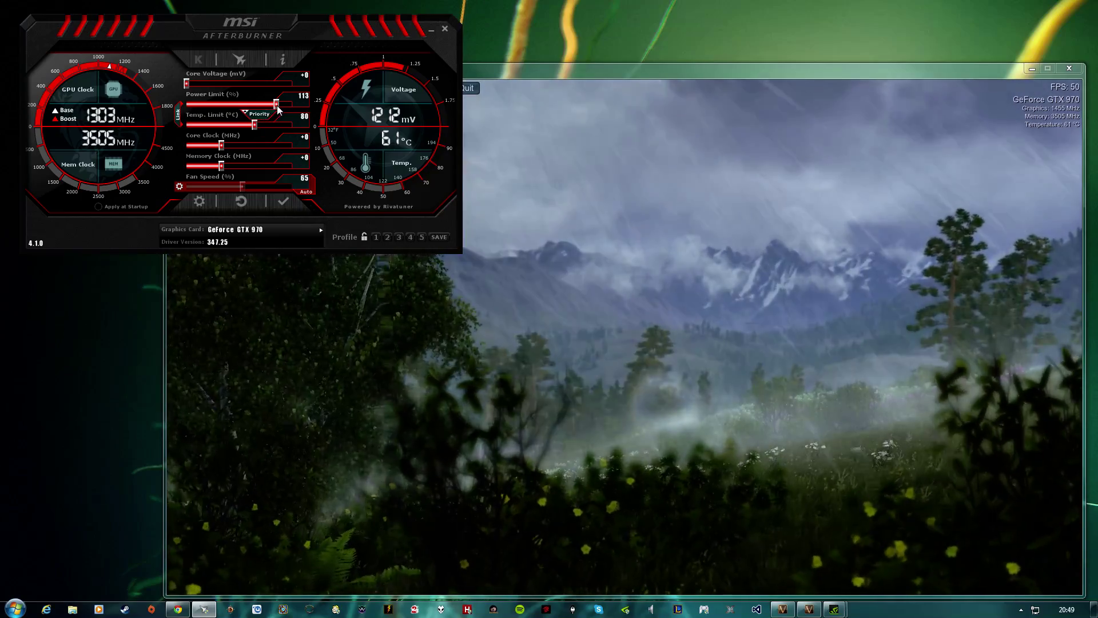
{"action": "left_click_drag", "start_coordinate": [256, 123], "coordinate": [279, 129]}
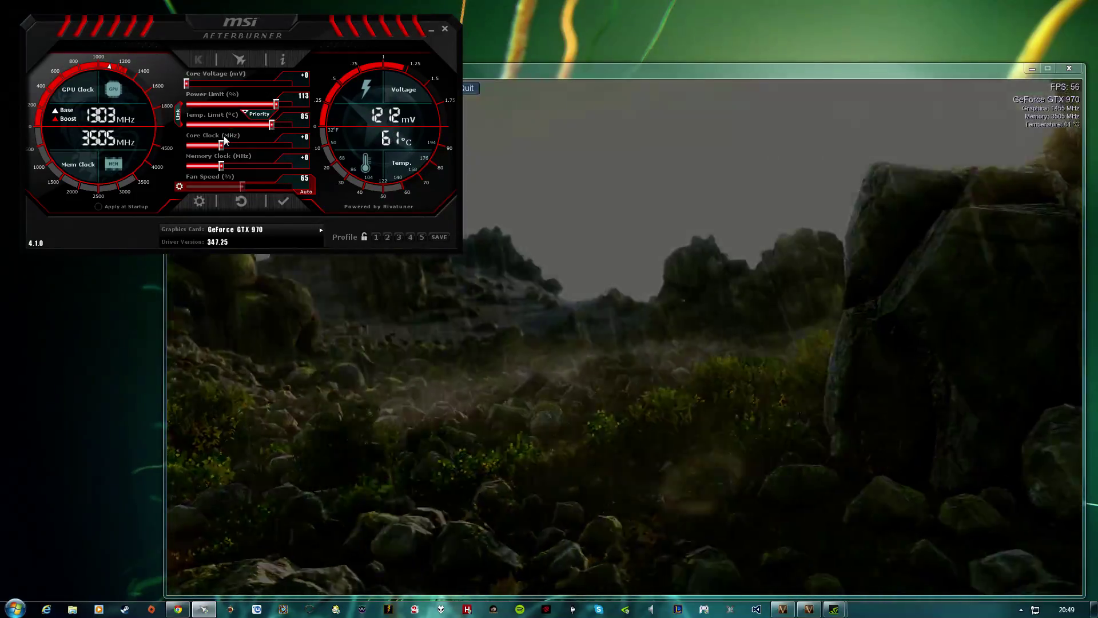
{"action": "left_click_drag", "start_coordinate": [271, 128], "coordinate": [304, 109]}
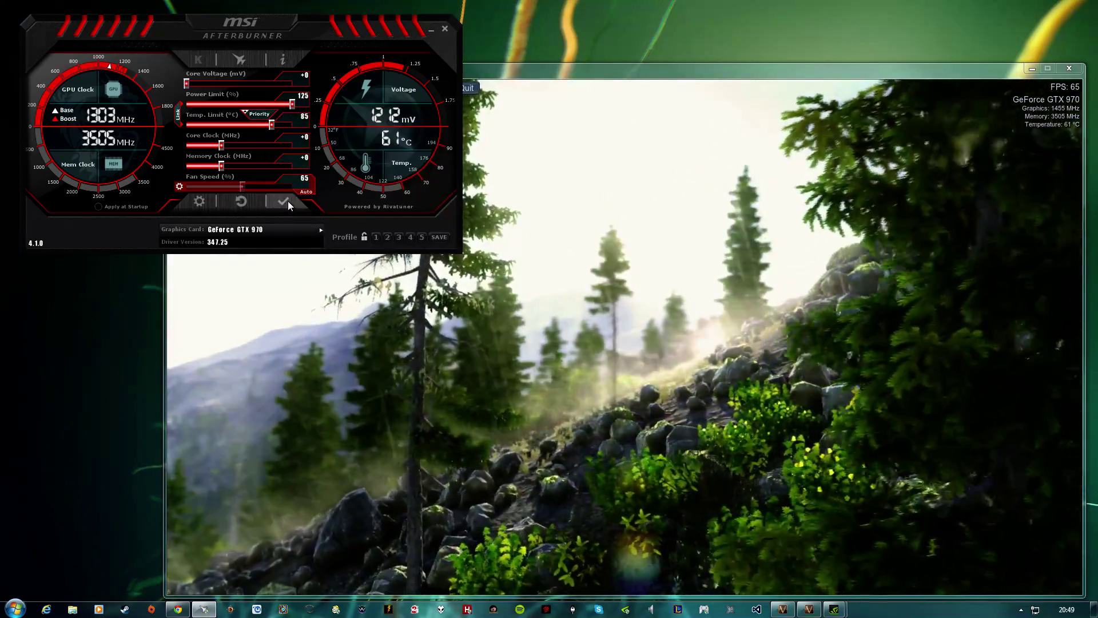
{"action": "left_click", "coordinate": [285, 201]}
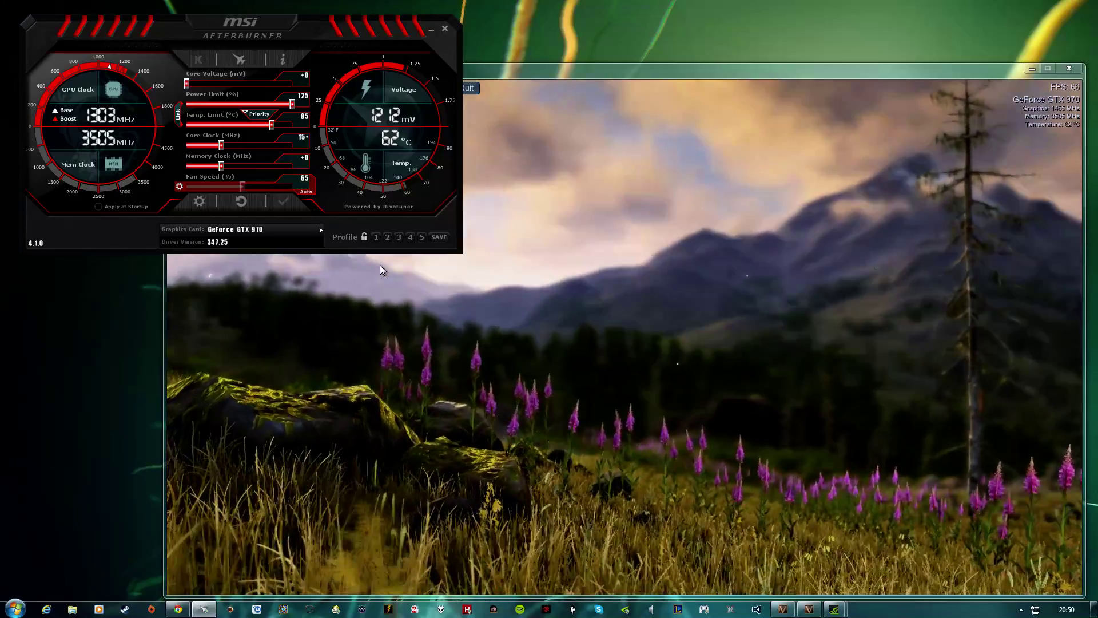
- Set the core clock offset to +150 MHz and apply it
{"action": "type", "text": "0"}
{"action": "key", "text": "Return"}
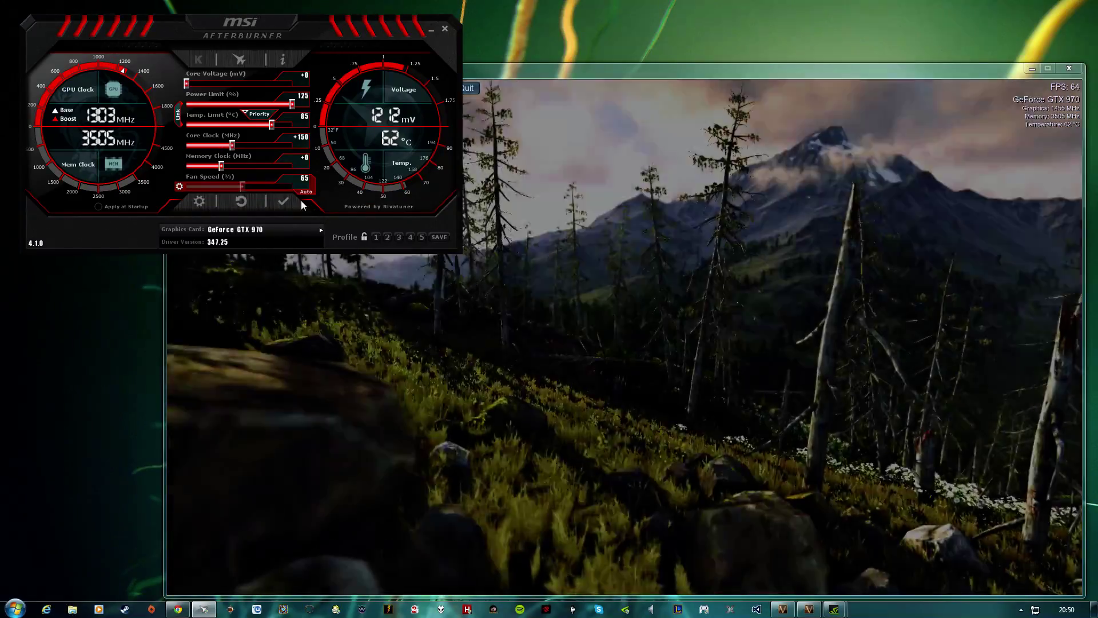
{"action": "left_click", "coordinate": [290, 204]}
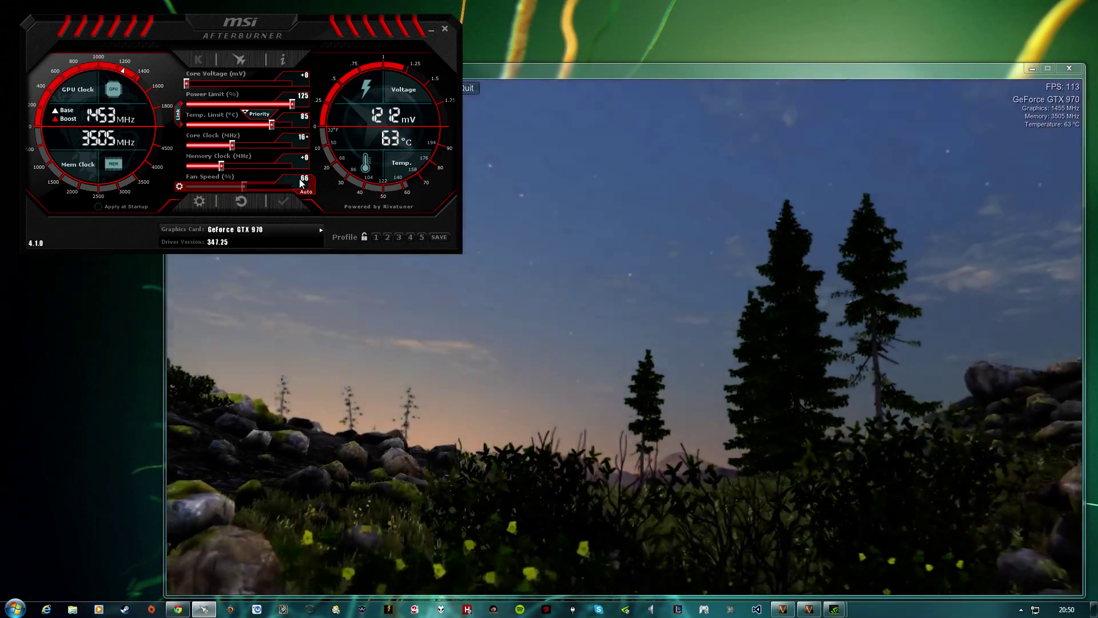
{"action": "mouse_move", "coordinate": [302, 183]}
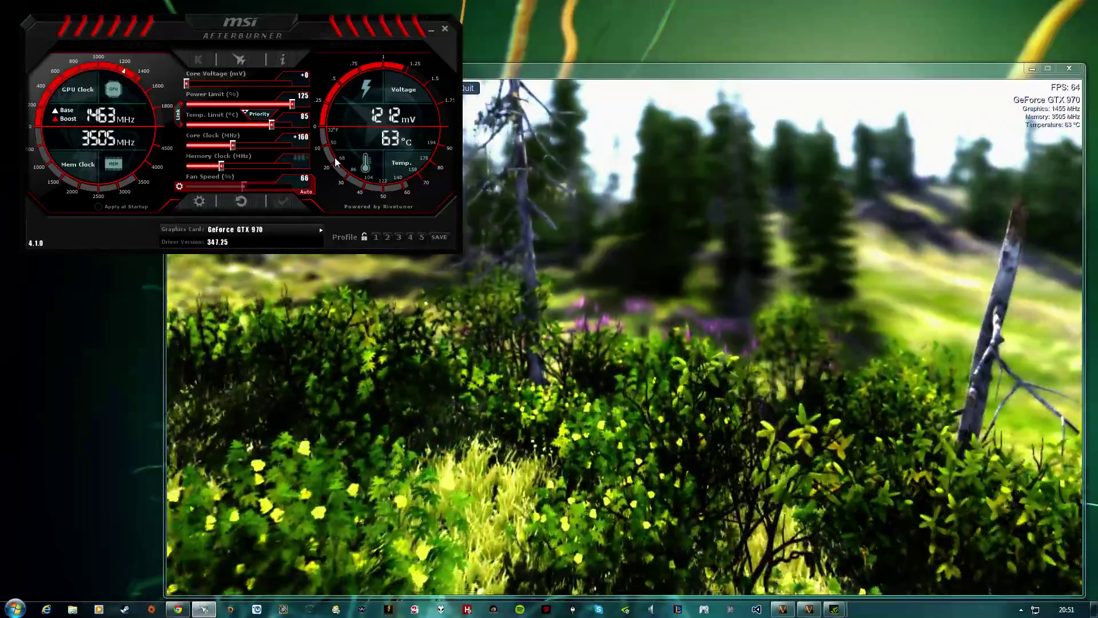
{"action": "type", "text": "500"}
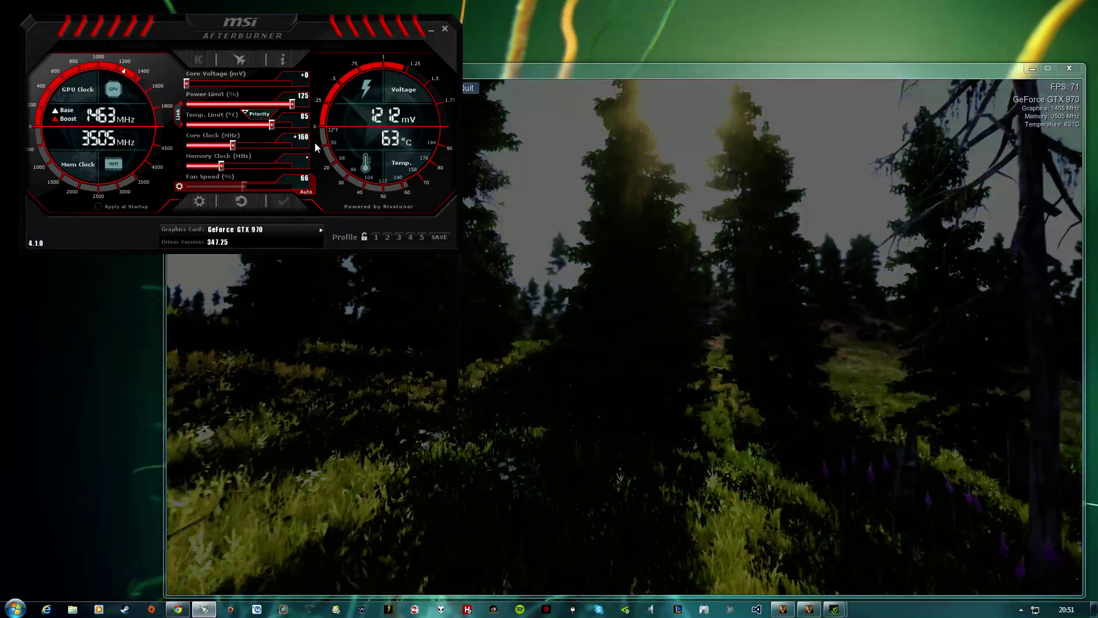
{"action": "key", "text": "Return"}
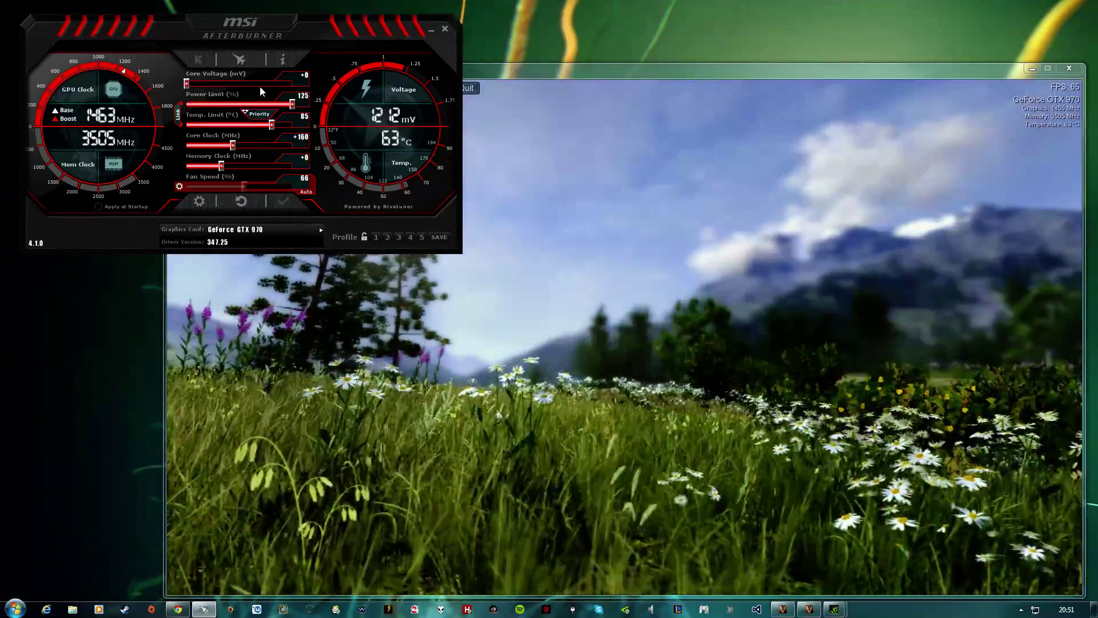
- Push the Core Voltage slider to +100, pull it back to +40, then raise it again
{"action": "left_click_drag", "start_coordinate": [186, 84], "coordinate": [216, 85]}
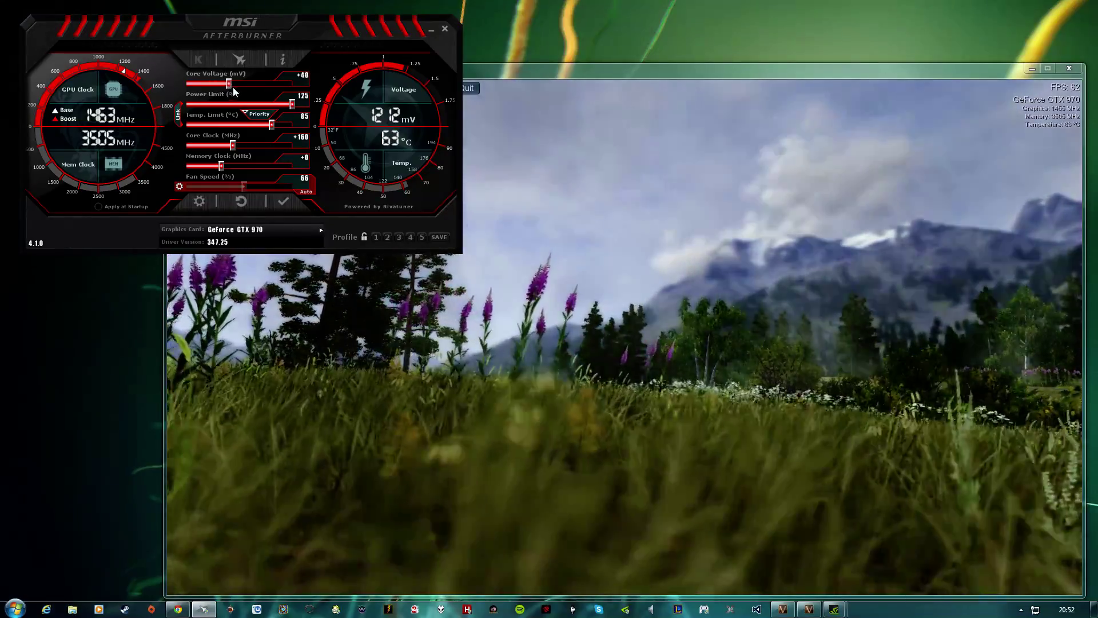
{"action": "left_click_drag", "start_coordinate": [233, 90], "coordinate": [313, 81]}
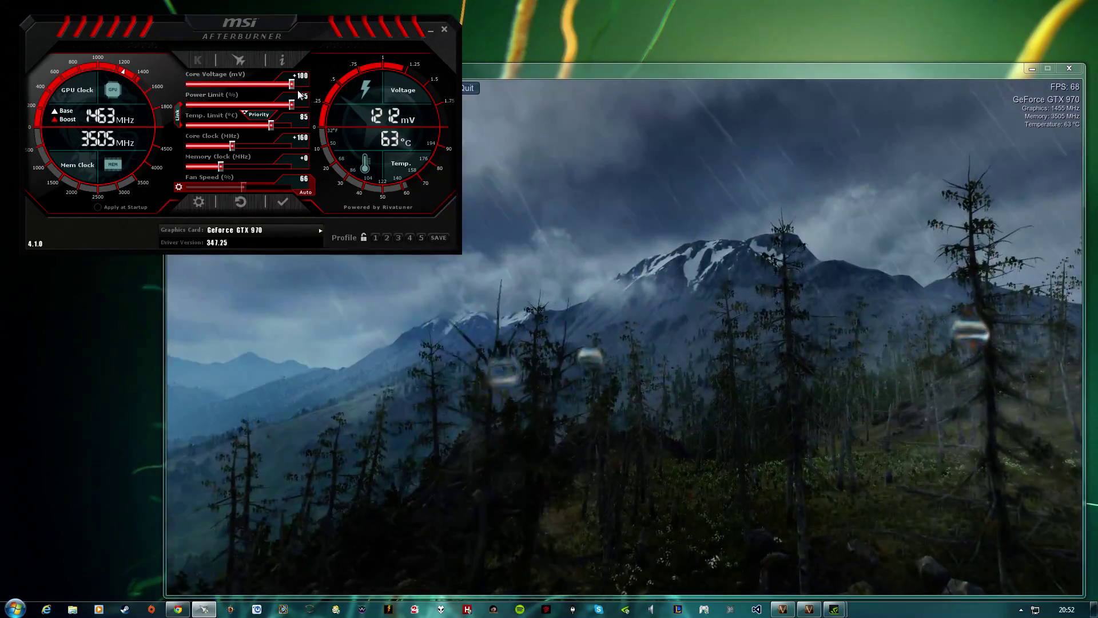
{"action": "left_click_drag", "start_coordinate": [293, 84], "coordinate": [227, 97]}
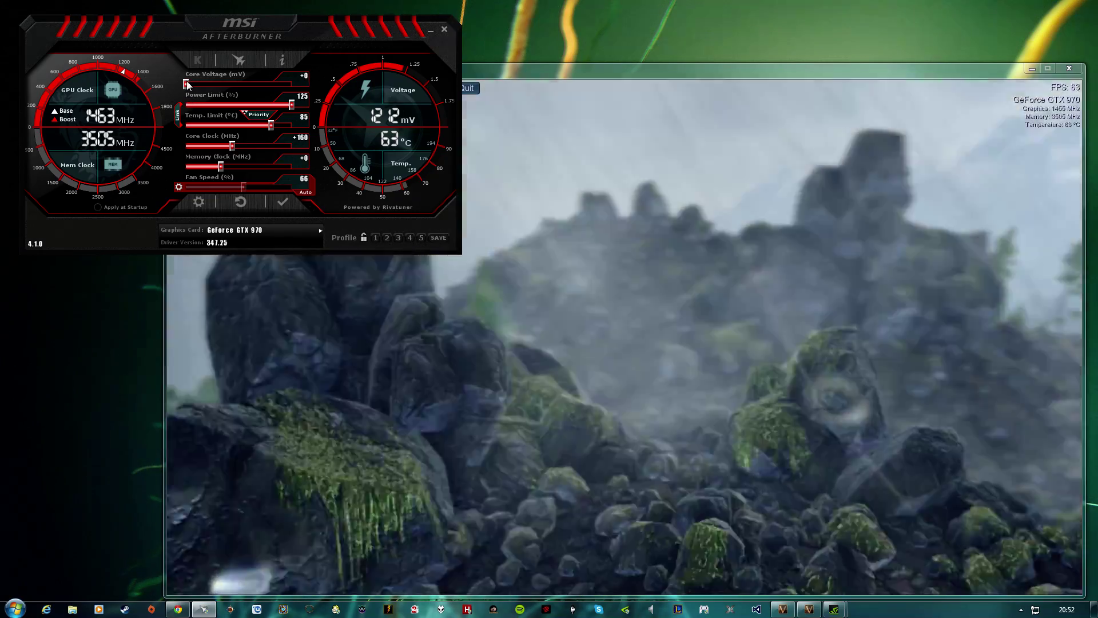
{"action": "mouse_move", "coordinate": [187, 85]}
{"action": "left_mouse_down"}
{"action": "mouse_move", "coordinate": [280, 83]}
{"action": "mouse_move", "coordinate": [184, 85]}
{"action": "left_mouse_up"}
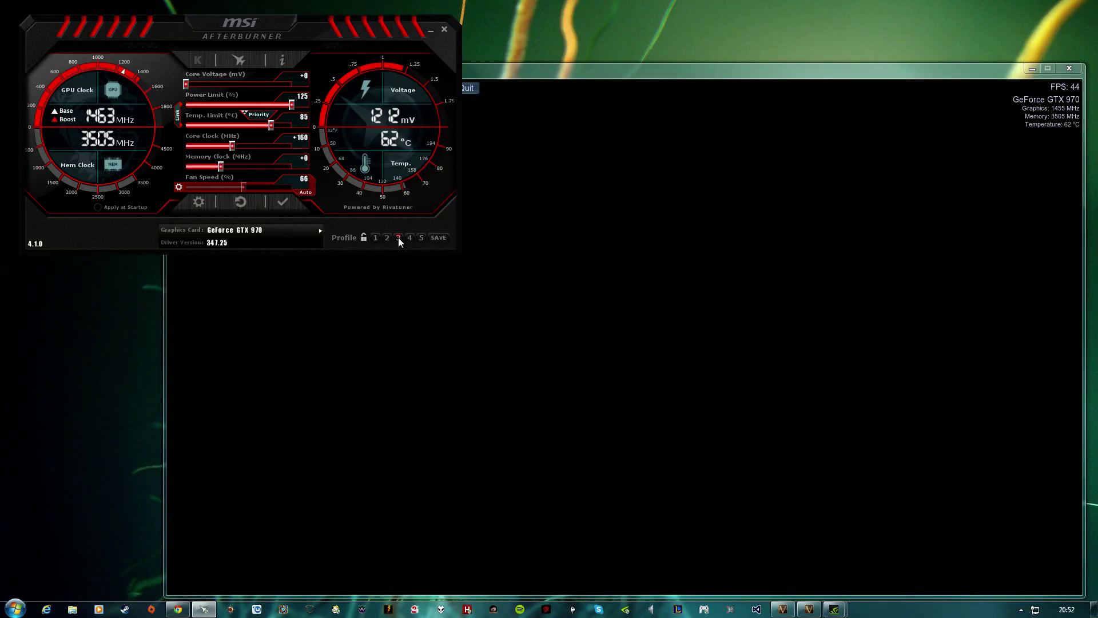
- Load saved profiles 3, 4, 5 and 2 in turn, ending on profile 3 with stock clocks
{"action": "left_click", "coordinate": [398, 238]}
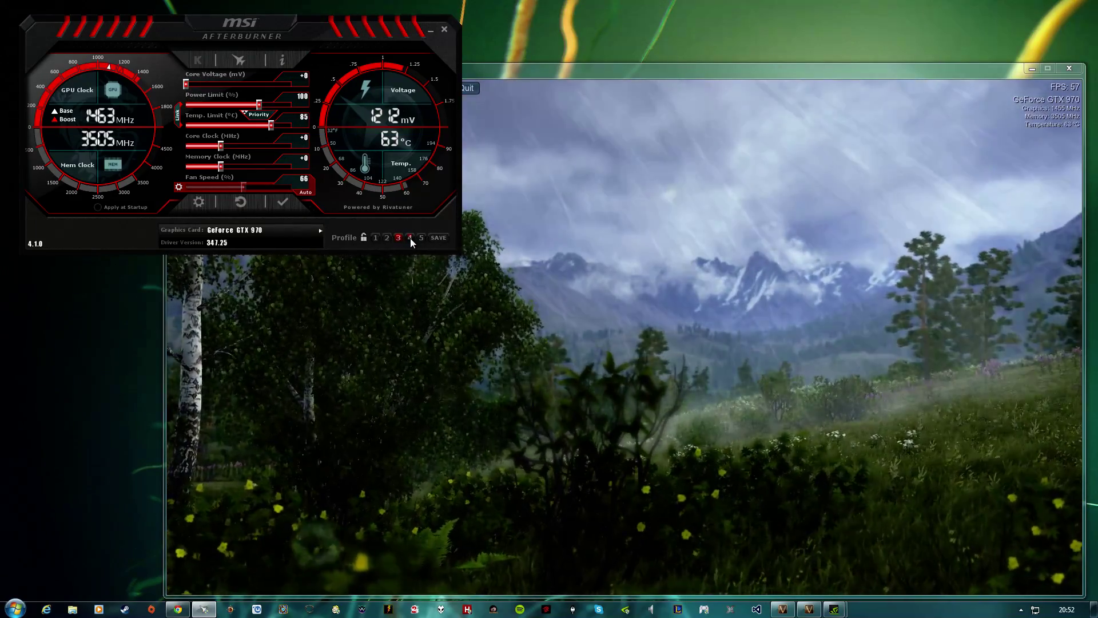
{"action": "left_click", "coordinate": [410, 238]}
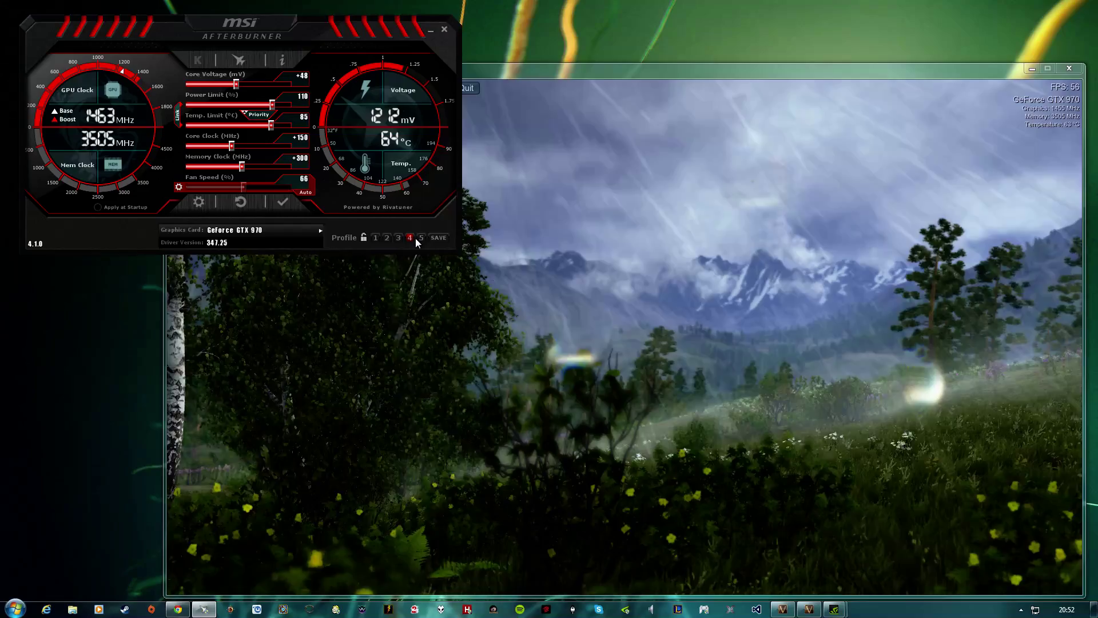
{"action": "left_click", "coordinate": [421, 238]}
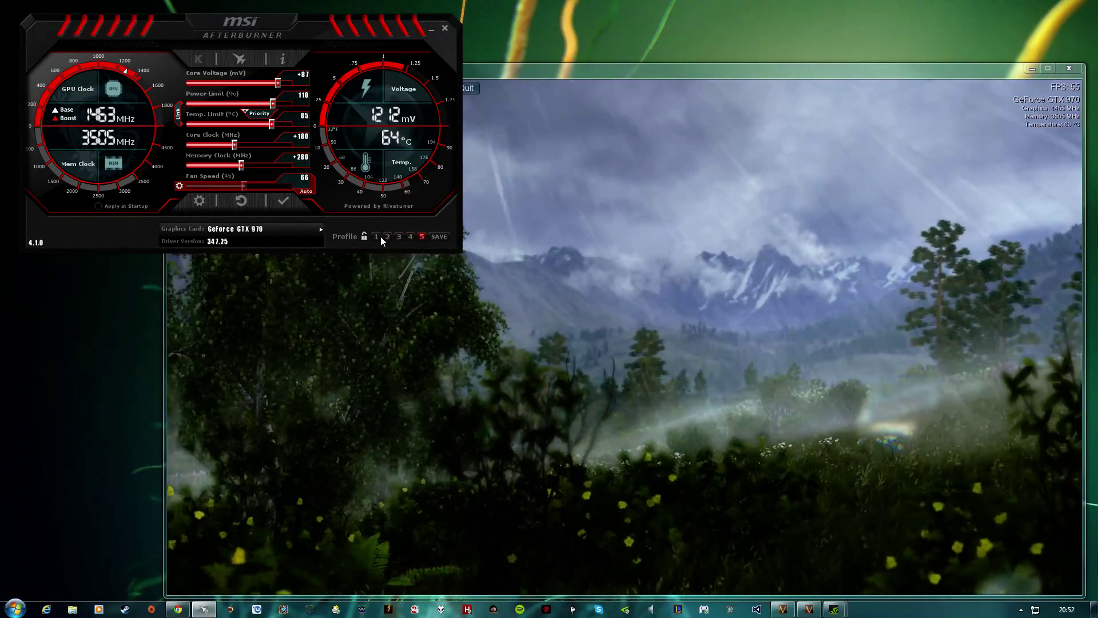
{"action": "left_click", "coordinate": [386, 236]}
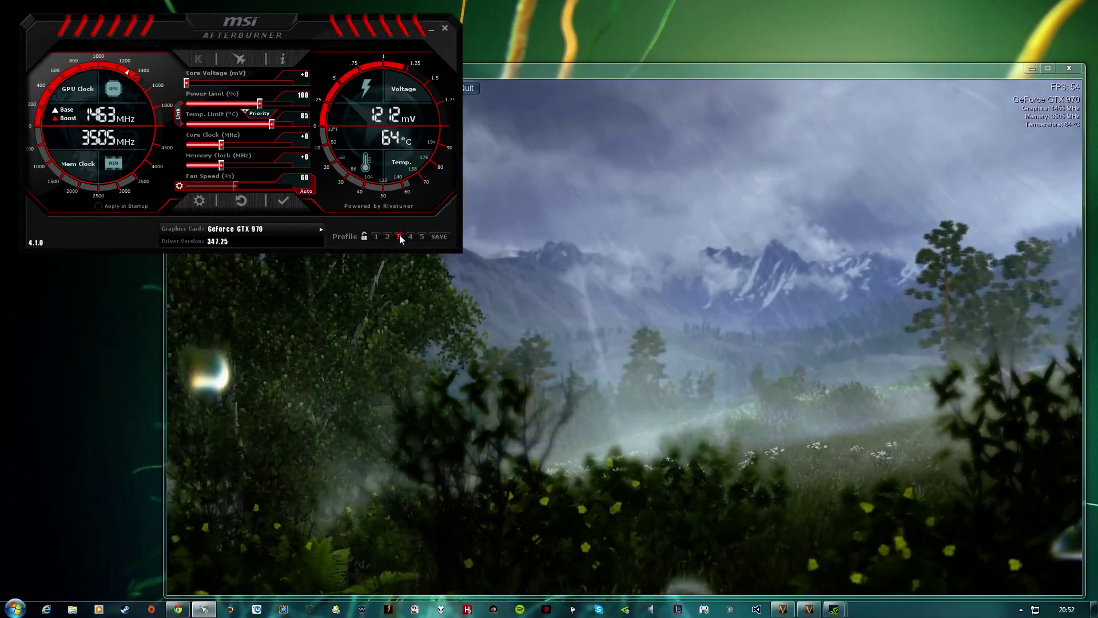
{"action": "left_click", "coordinate": [399, 236]}
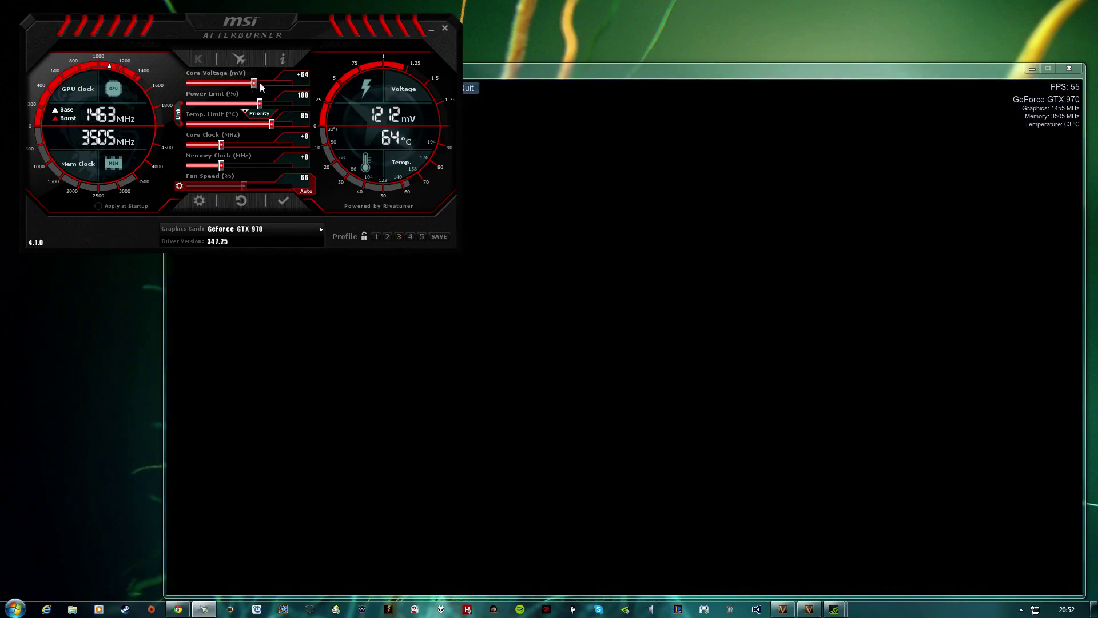
- Set +100 mV core voltage, +210 MHz core clock and +400 MHz memory clock, then apply
{"action": "left_click", "coordinate": [260, 86]}
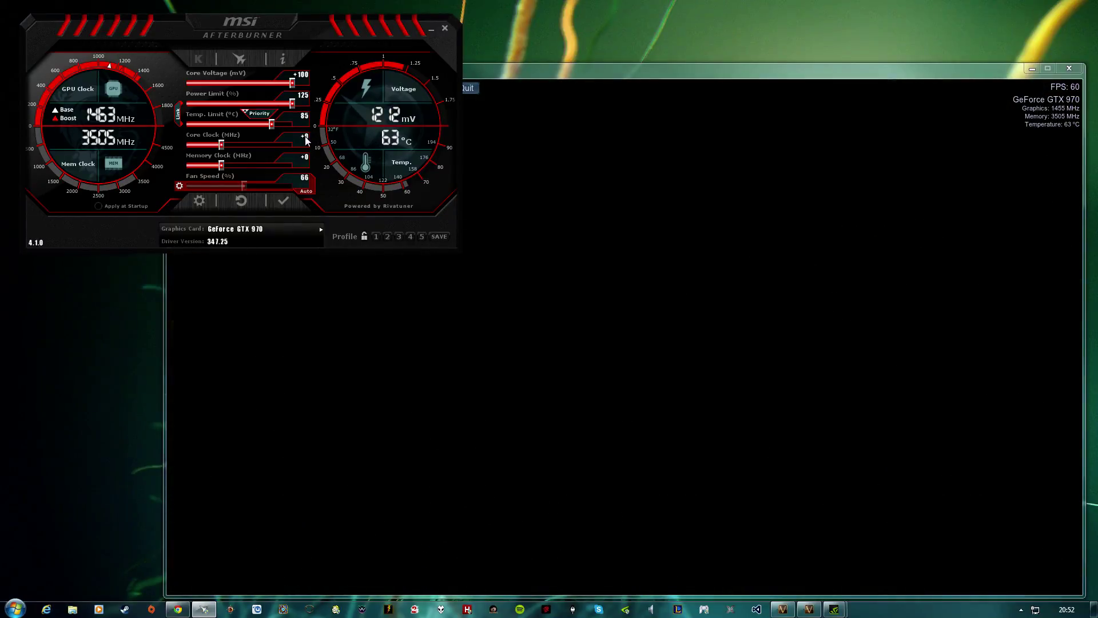
{"action": "left_click", "coordinate": [305, 138]}
{"action": "type", "text": "210"}
{"action": "key", "text": "Return"}
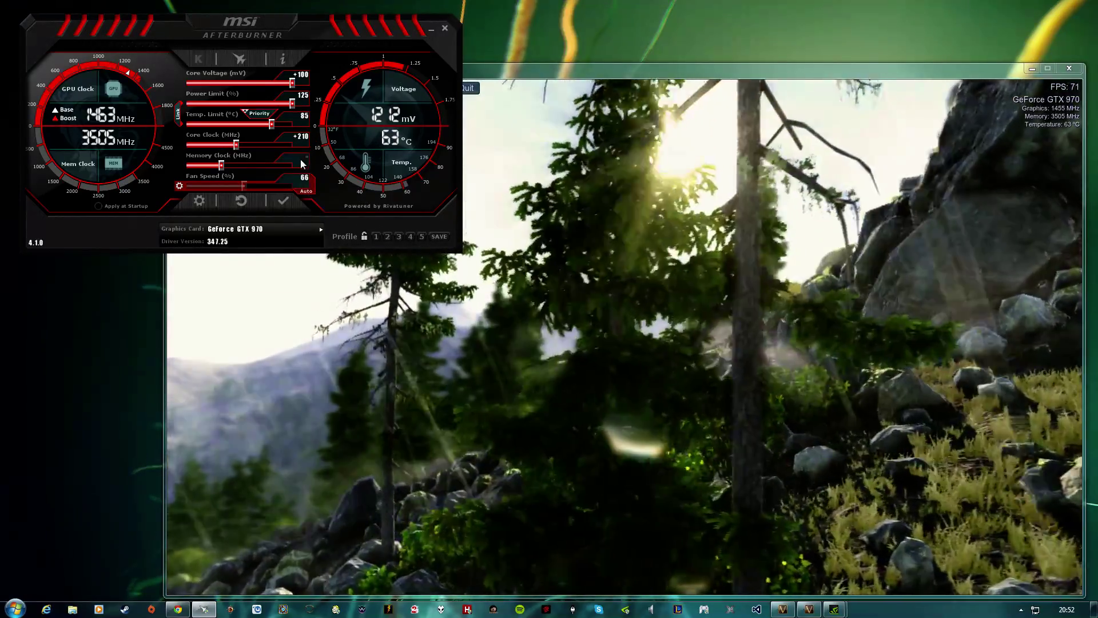
{"action": "left_click", "coordinate": [301, 159]}
{"action": "type", "text": "400"}
{"action": "key", "text": "Return"}
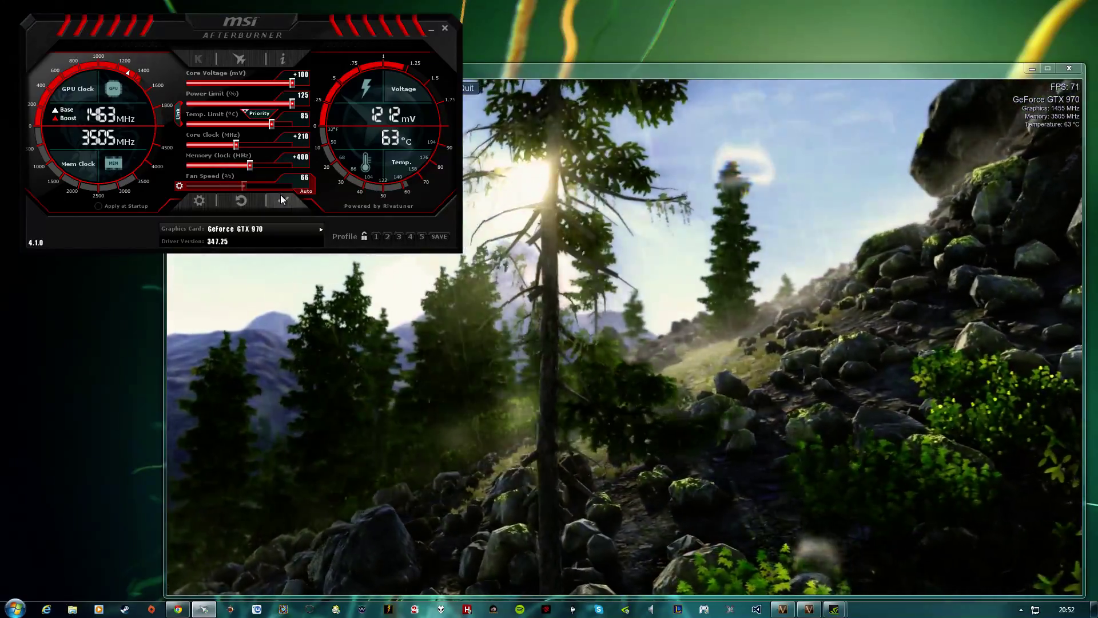
{"action": "left_click", "coordinate": [283, 200]}
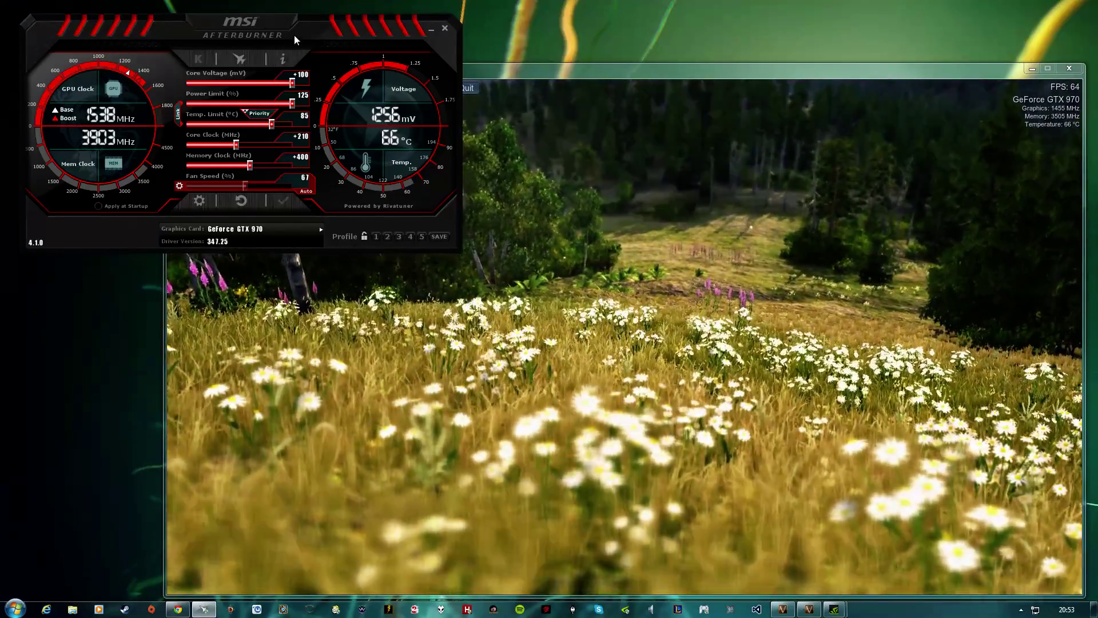
- Place the hardware monitor window at the upper right beside Afterburner and start shifting Valley leftward
{"action": "left_click_drag", "start_coordinate": [294, 35], "coordinate": [294, 29]}
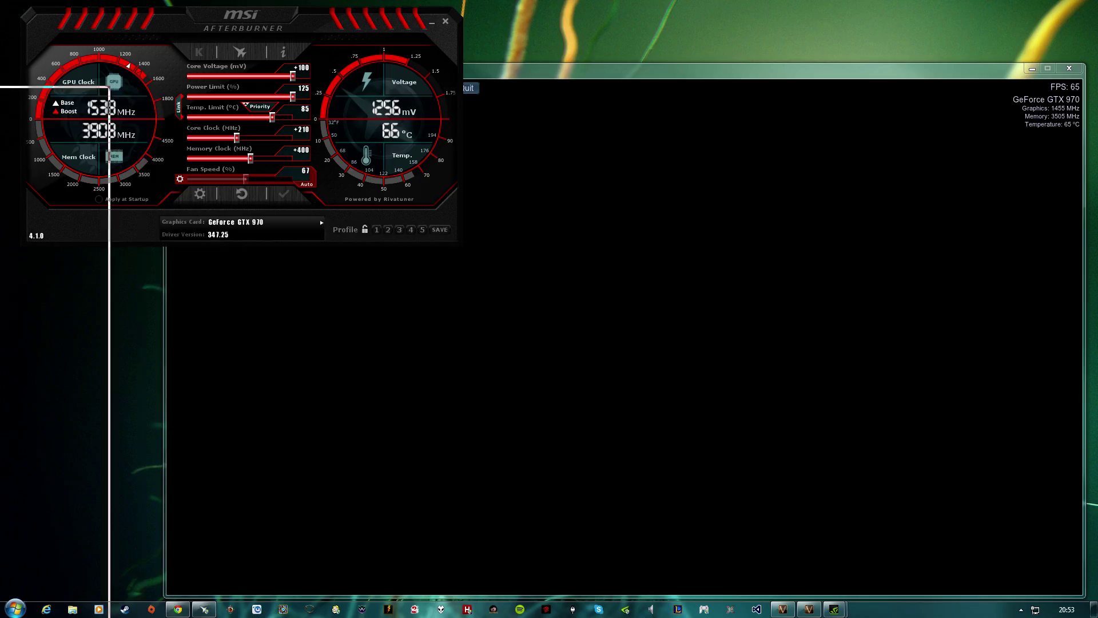
{"action": "left_click_drag", "start_coordinate": [1, 92], "coordinate": [749, 29]}
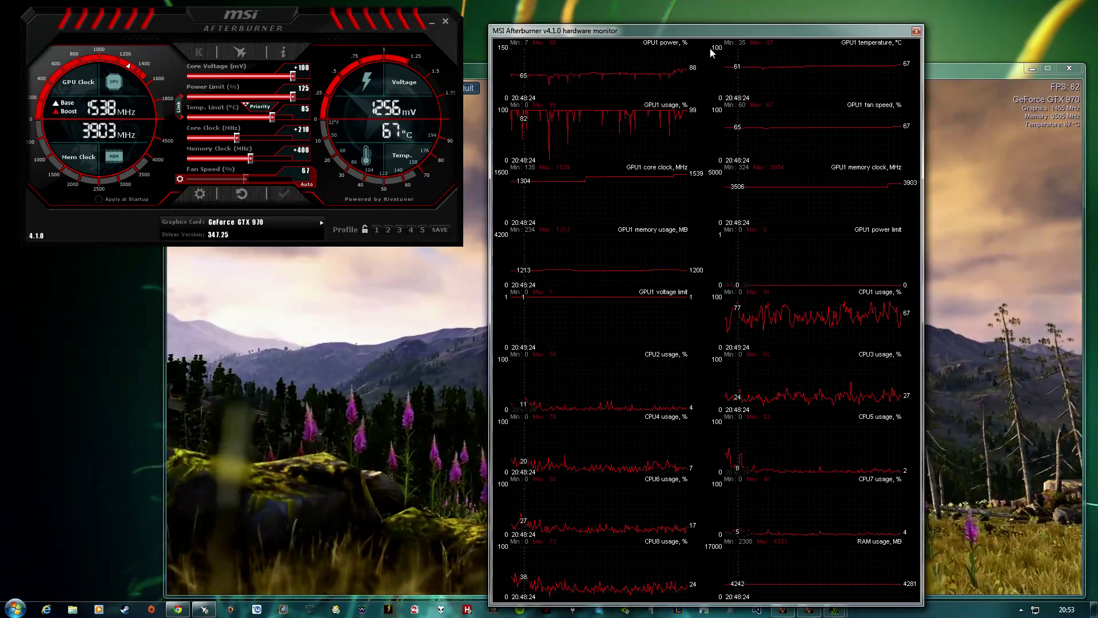
{"action": "left_click_drag", "start_coordinate": [825, 33], "coordinate": [818, 18]}
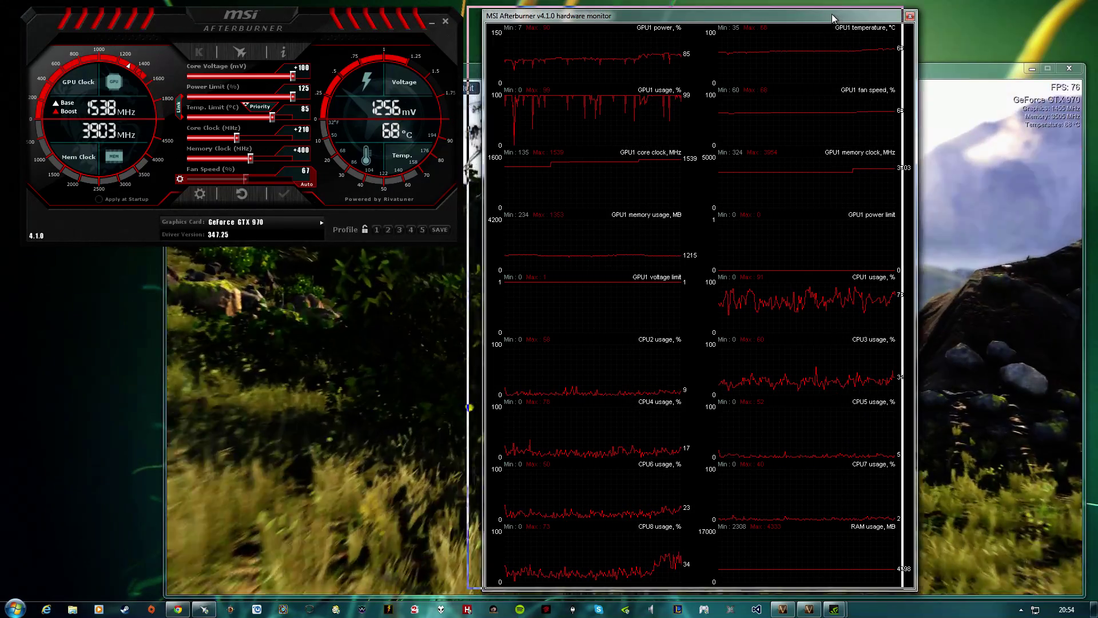
{"action": "left_click_drag", "start_coordinate": [826, 16], "coordinate": [812, 12]}
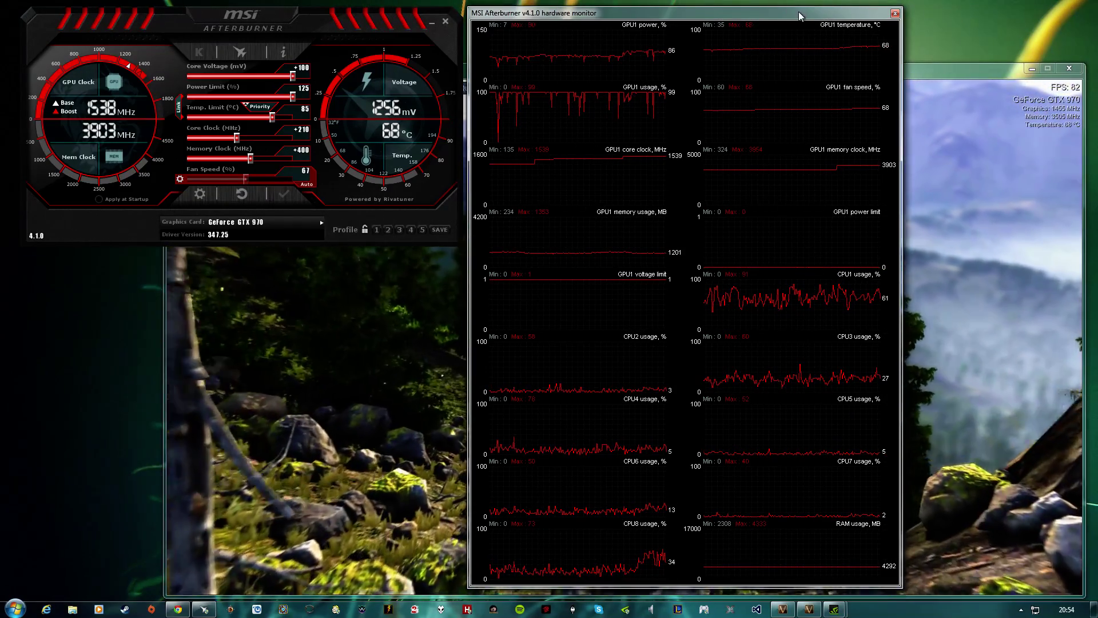
{"action": "left_click_drag", "start_coordinate": [970, 73], "coordinate": [248, 36]}
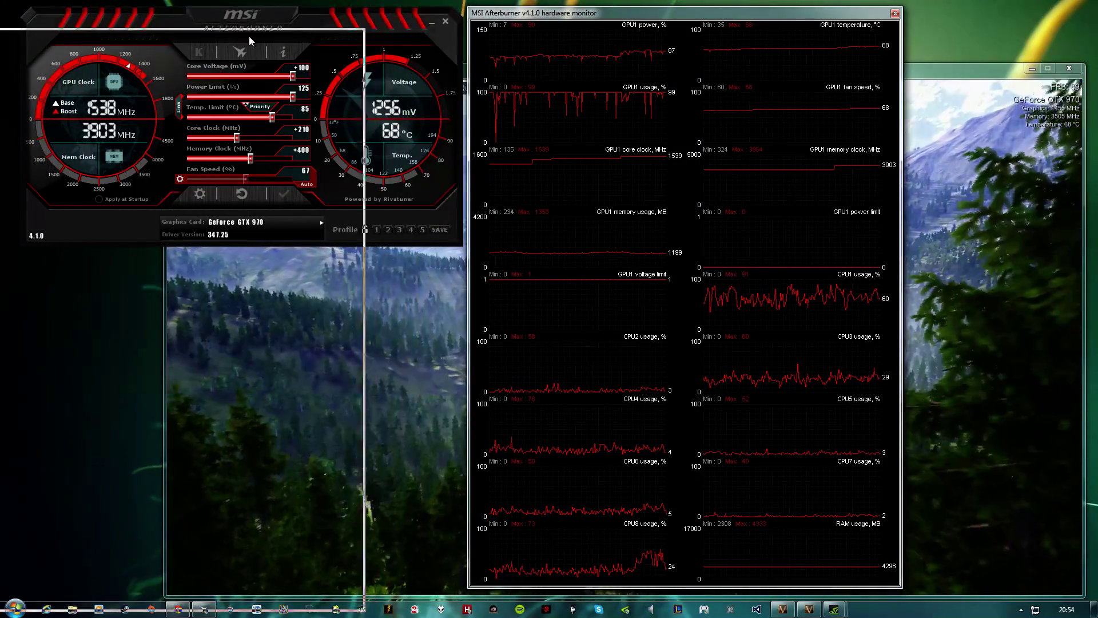
- Close the hardware monitor, open RivaTuner Statistics Server from the tray, and turn Show On-Screen Display ON
{"action": "left_click", "coordinate": [691, 249]}
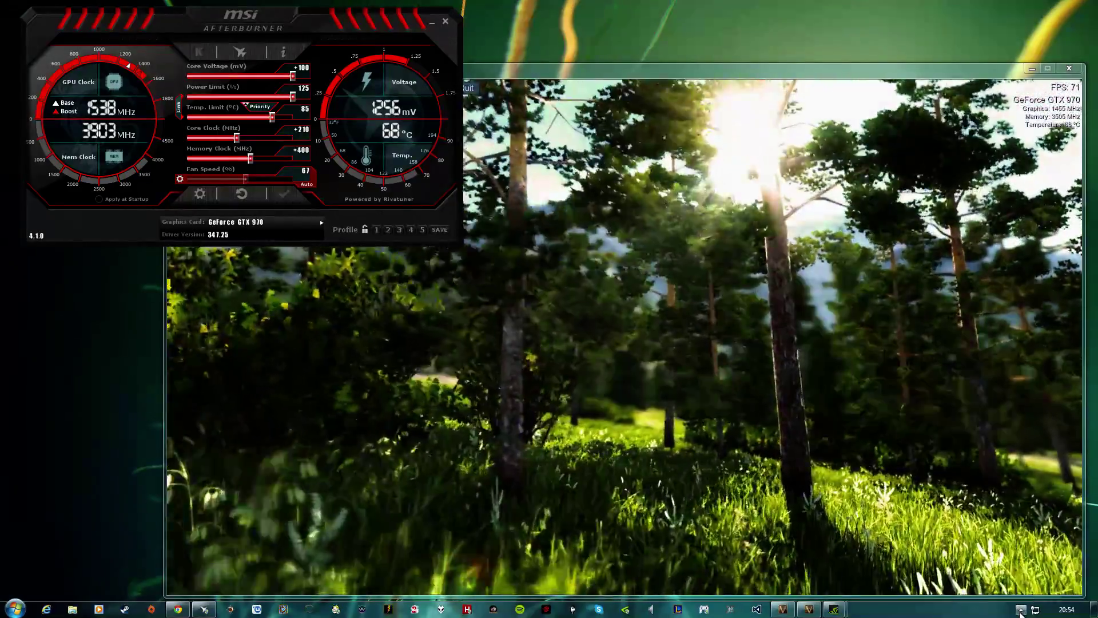
{"action": "left_click", "coordinate": [1021, 609]}
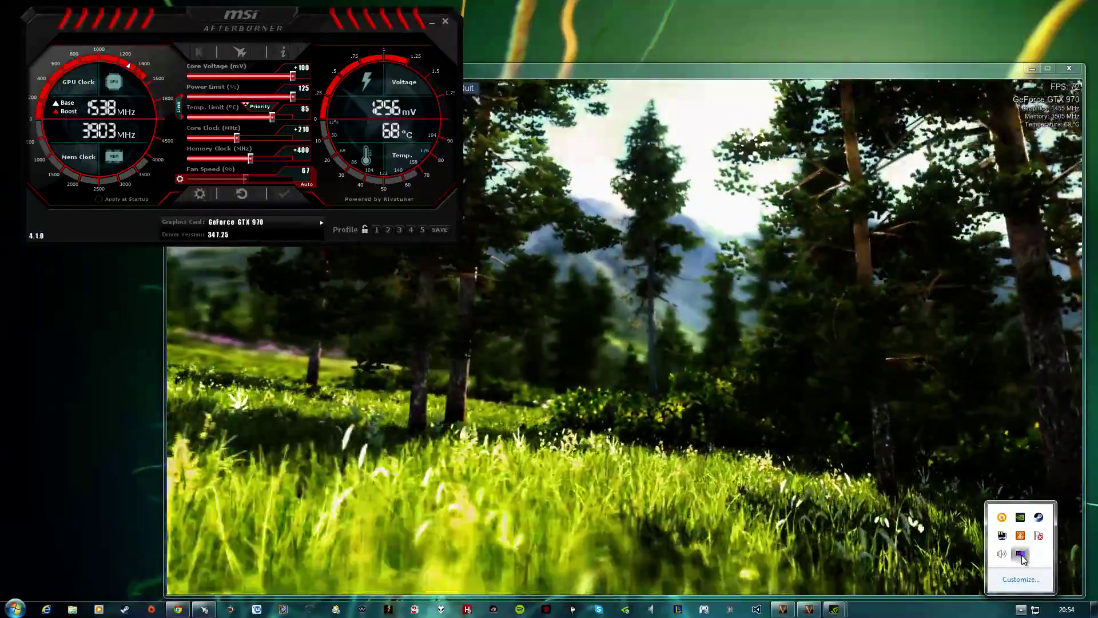
{"action": "left_click", "coordinate": [1020, 553]}
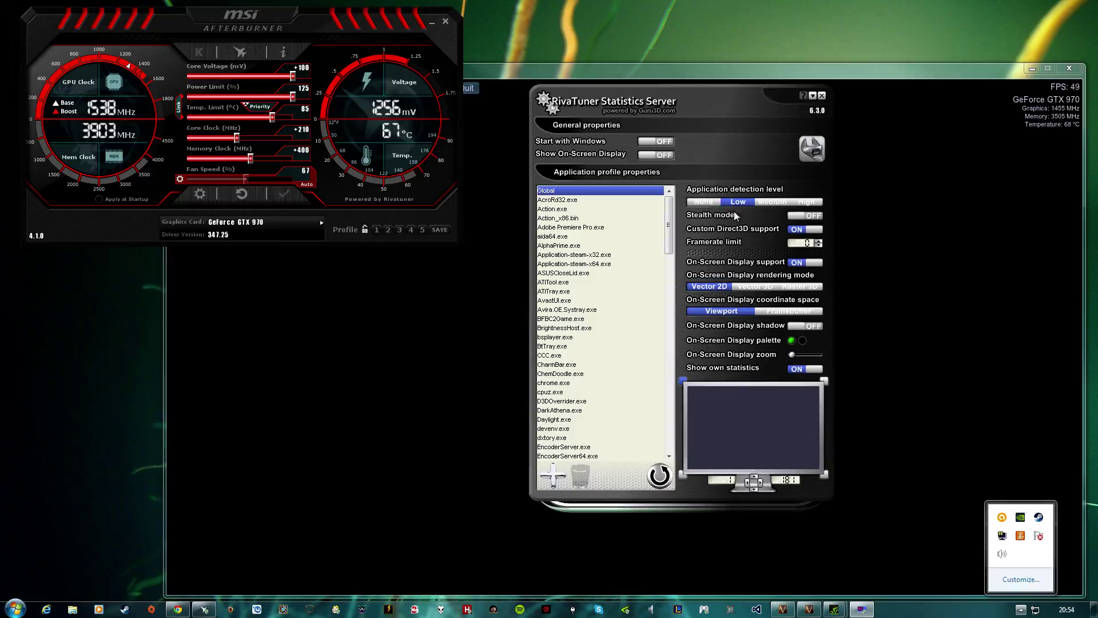
{"action": "left_click", "coordinate": [652, 155]}
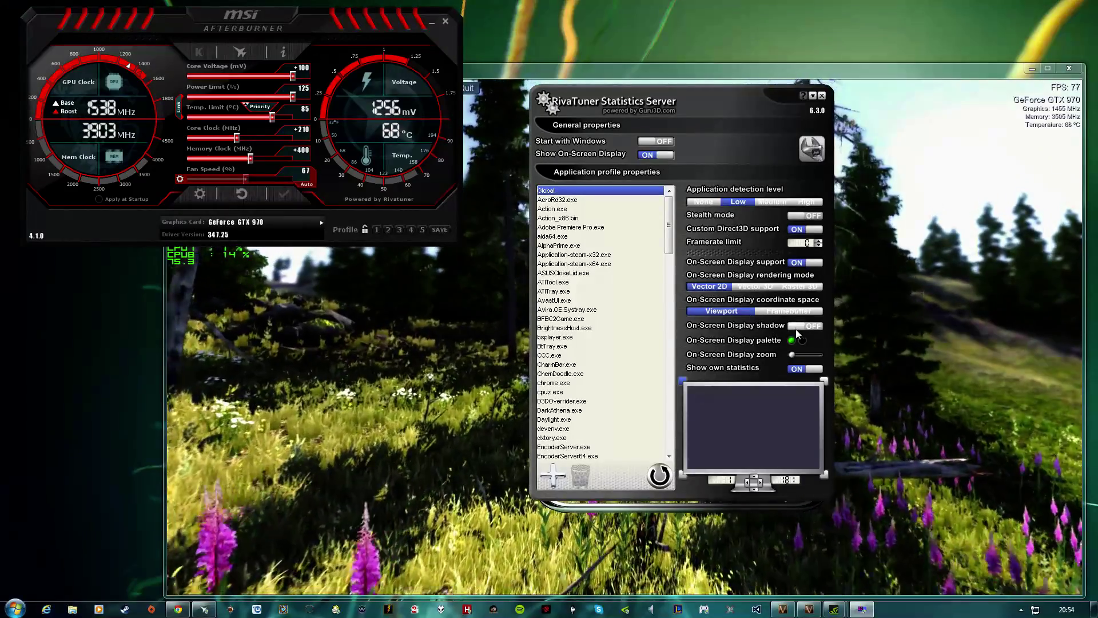
- Minimize RivaTuner, bring Valley forward with its stats overlay, then put Afterburner back in front
{"action": "left_click", "coordinate": [813, 98]}
{"action": "left_click", "coordinate": [654, 171]}
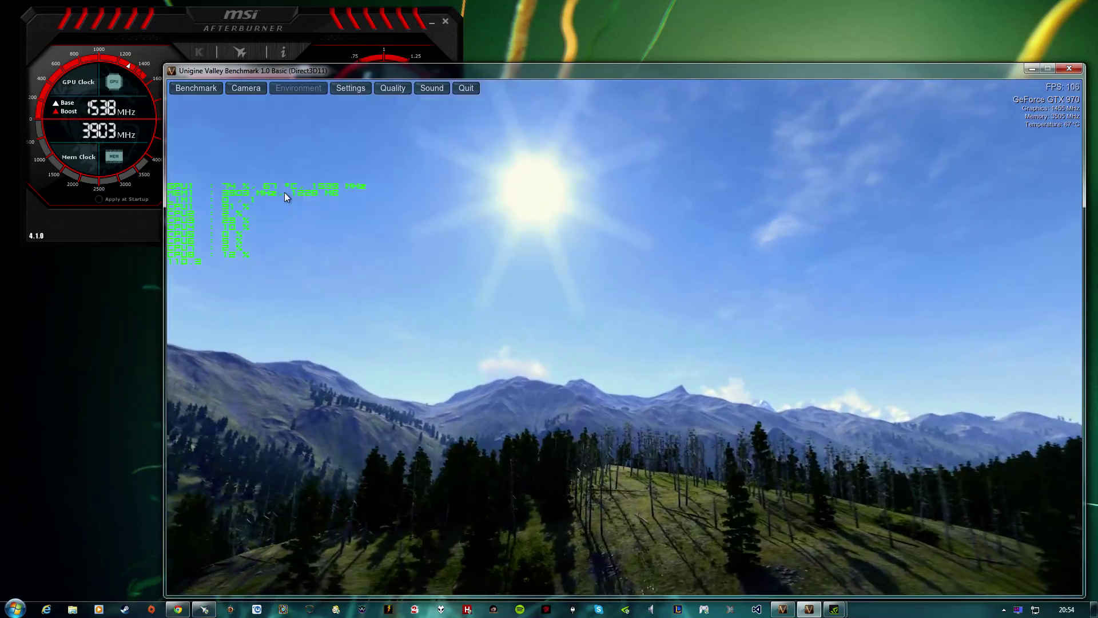
{"action": "left_click", "coordinate": [362, 36]}
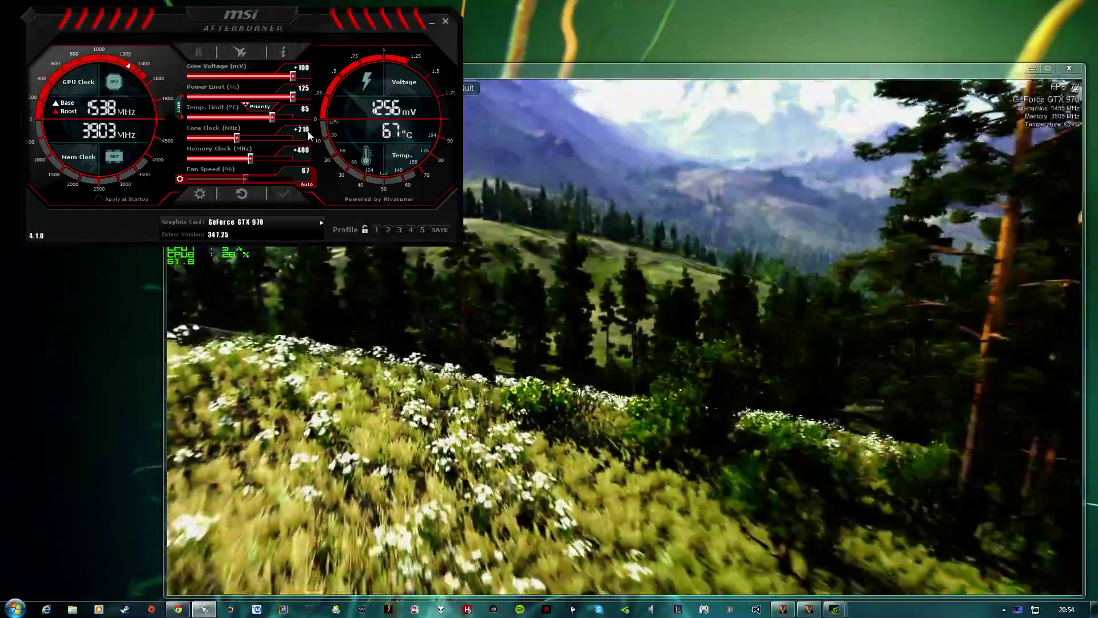
{"action": "mouse_move", "coordinate": [306, 136]}
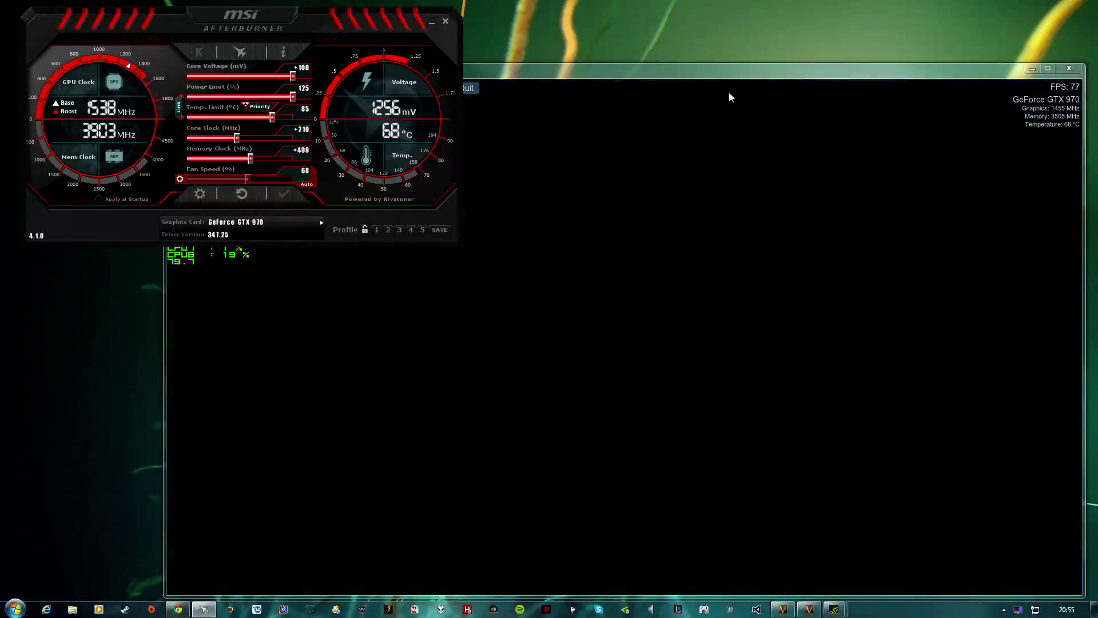
{"action": "left_click", "coordinate": [722, 181]}
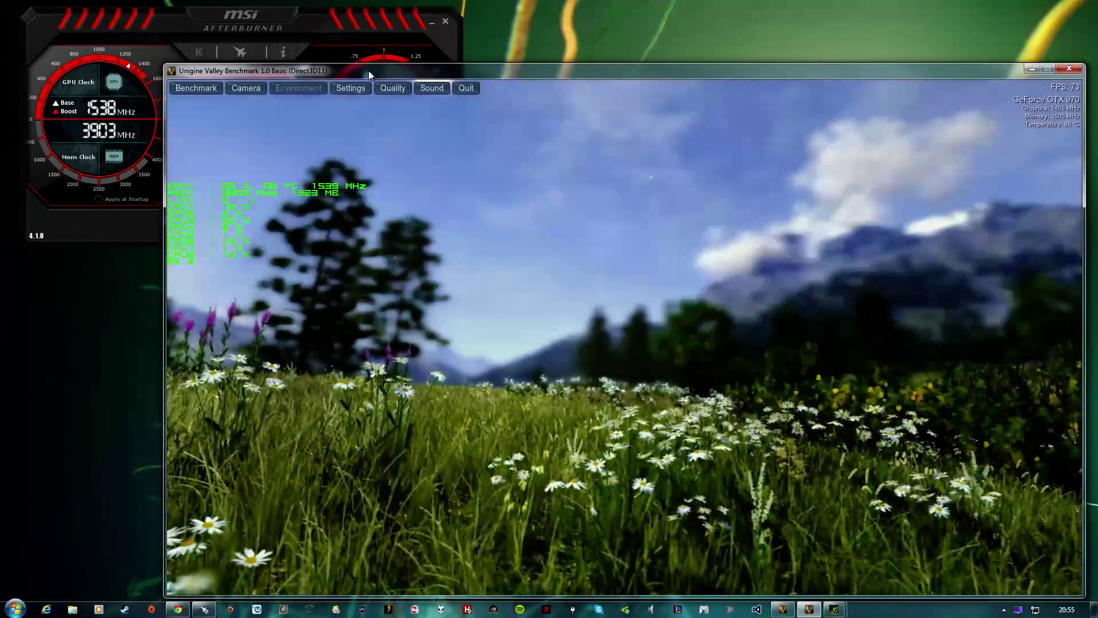
{"action": "left_click", "coordinate": [340, 26]}
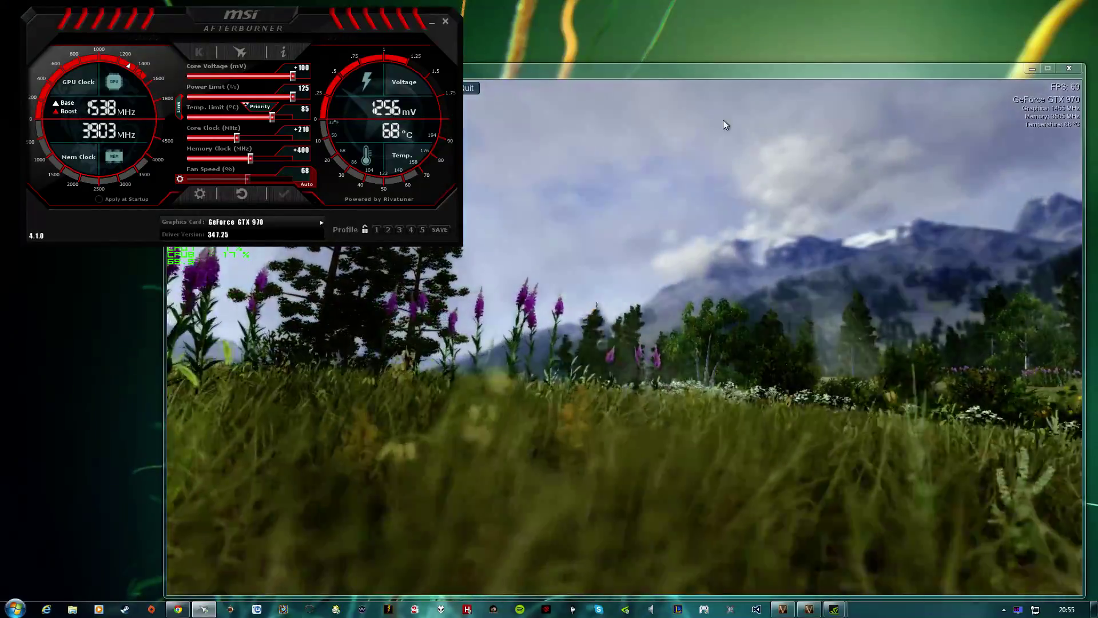
{"action": "left_click", "coordinate": [683, 170]}
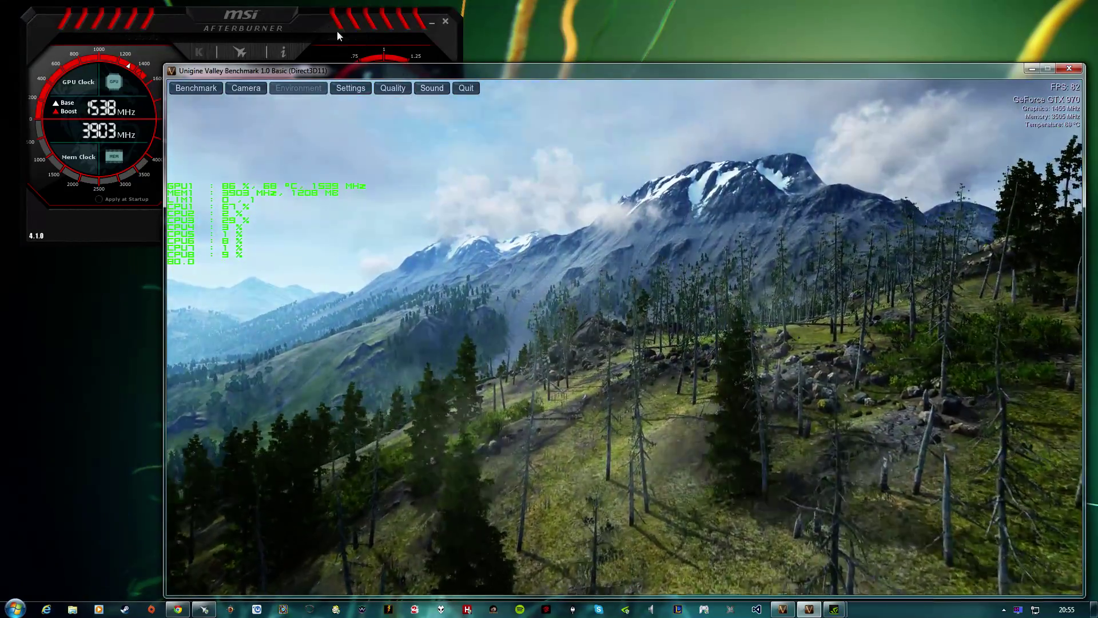
{"action": "left_click", "coordinate": [338, 33]}
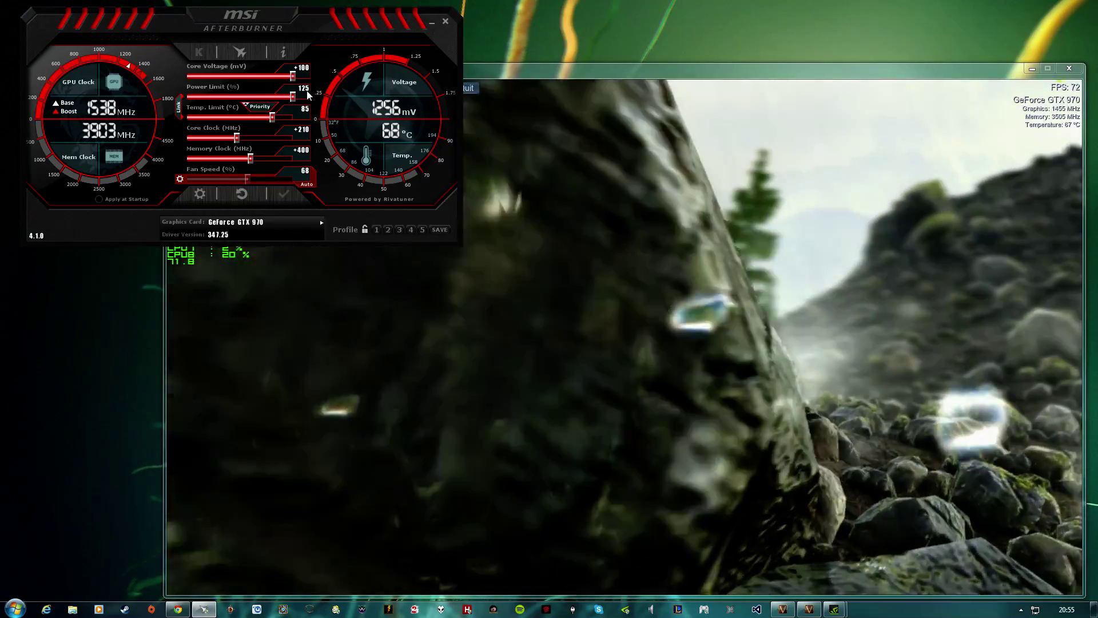
- Bring Unigine Valley in front of Afterburner, its overlay showing 84% GPU load at 1538 MHz
{"action": "mouse_move", "coordinate": [304, 91]}
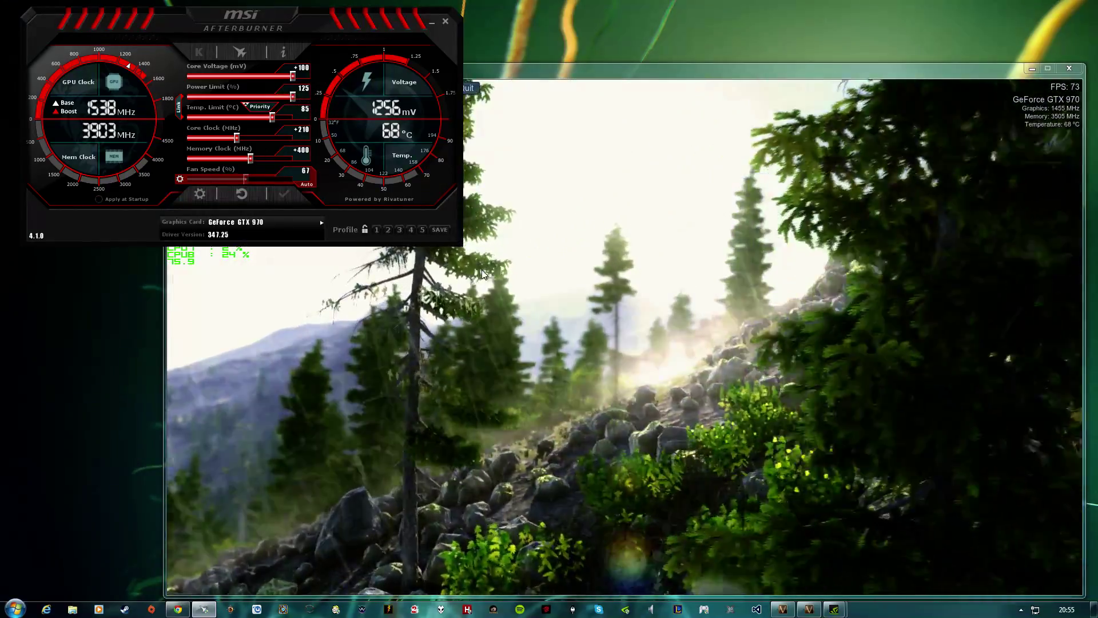
{"action": "left_click", "coordinate": [481, 270]}
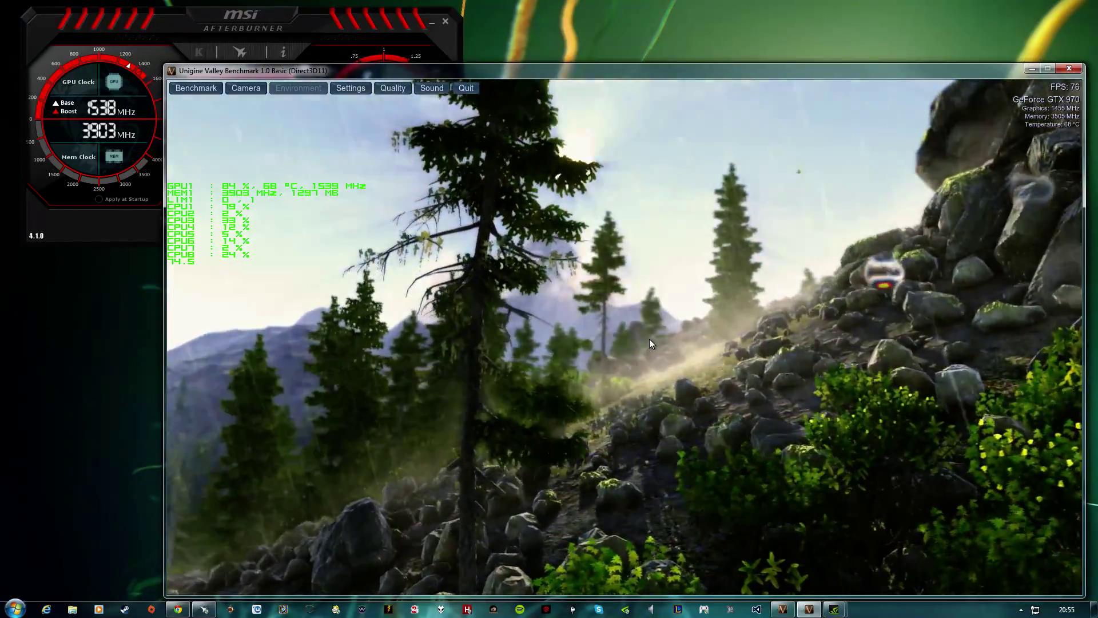